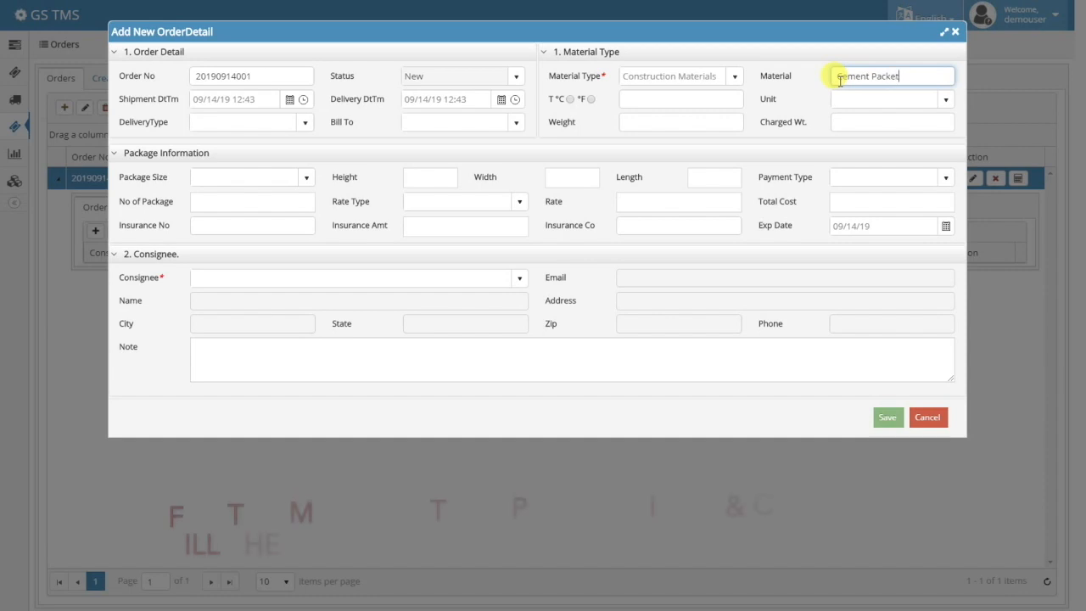
- Set the order detail's delivery type to DoorDelivery and bill it to the Consignee
click(303, 121)
click(213, 141)
click(516, 121)
click(485, 154)
- Set the Cement Packet material's unit to Kilograms, with weight 60 and charged weight 60
click(945, 101)
click(926, 137)
click(636, 123)
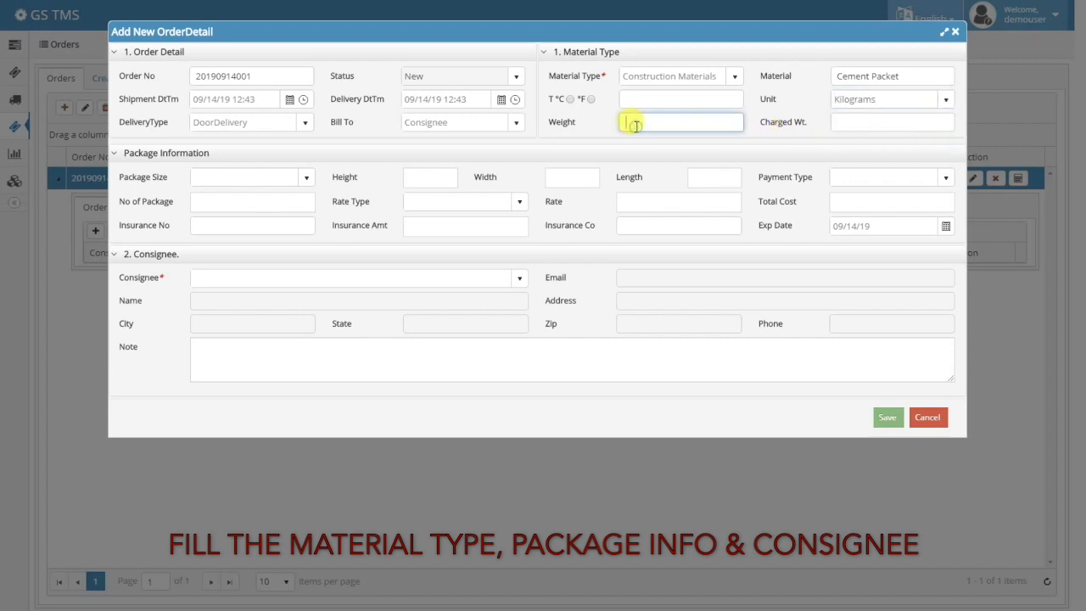
click(849, 122)
text(6)
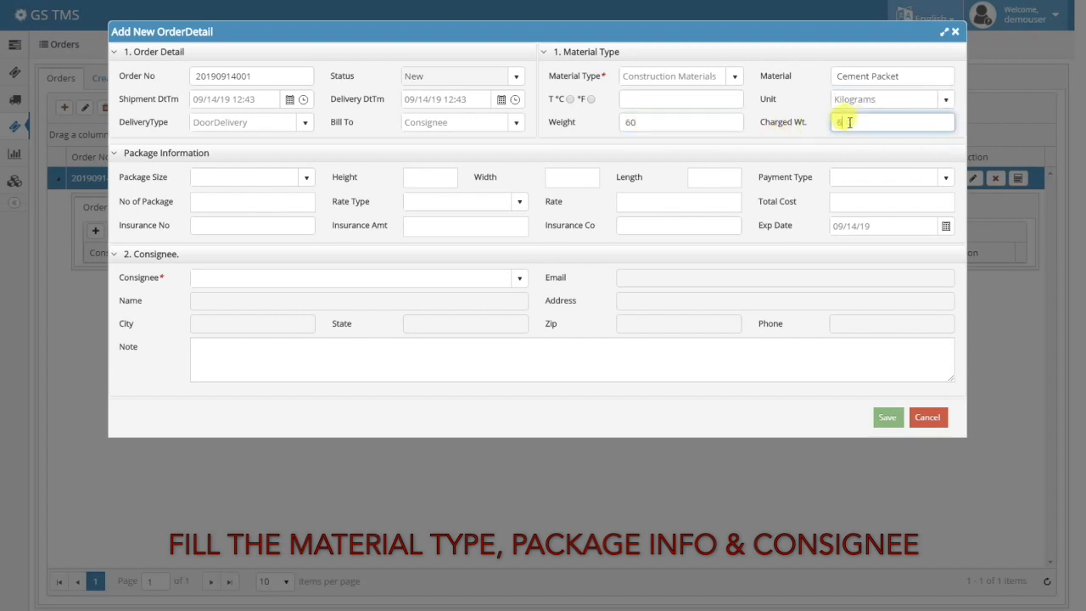
text(0)
- Set the package size to Small and the payment type to Cheque on Delivery
click(303, 177)
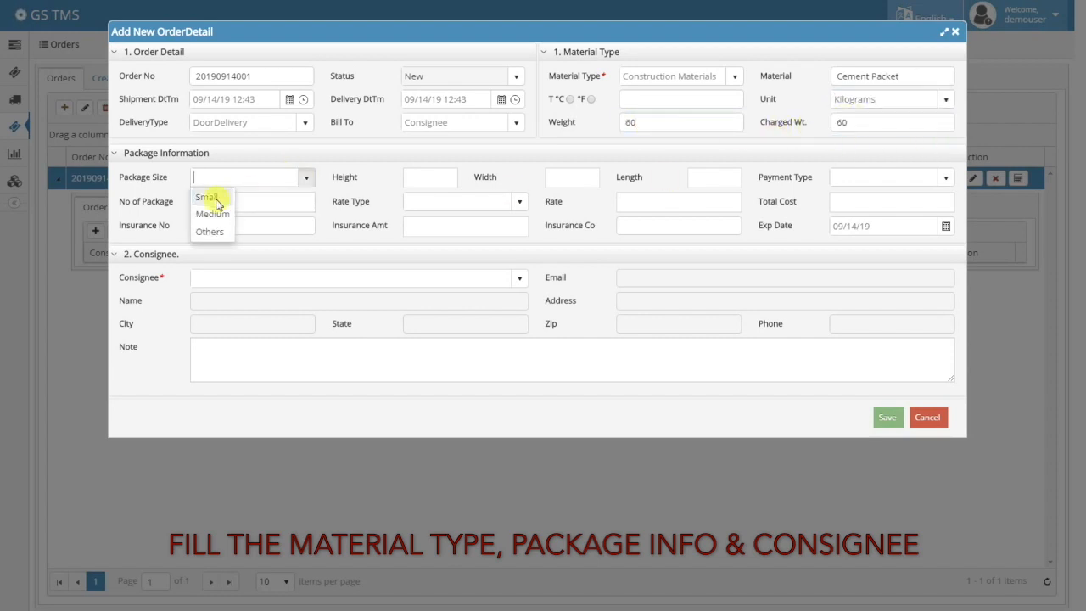
click(217, 198)
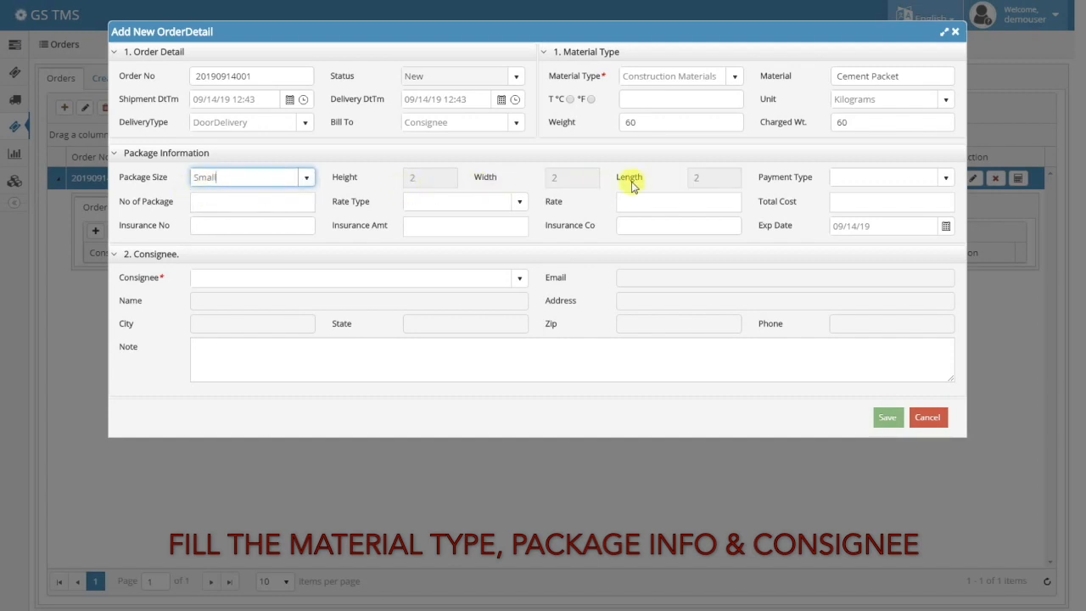
click(942, 180)
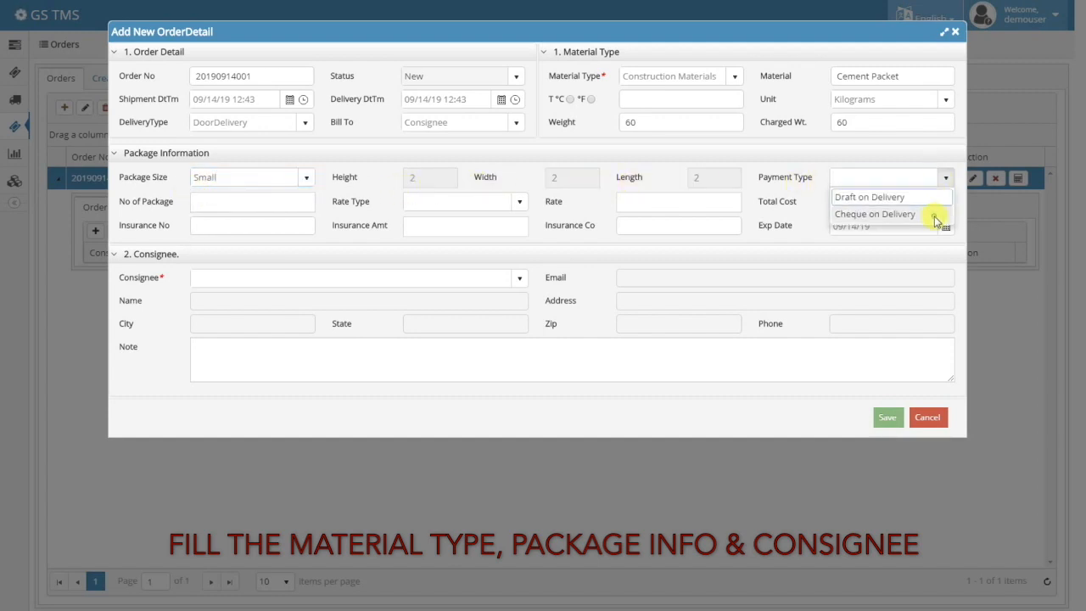
click(933, 214)
- Set the number of packages to 30 and the rate type to Rate by Weight
click(197, 203)
text(30)
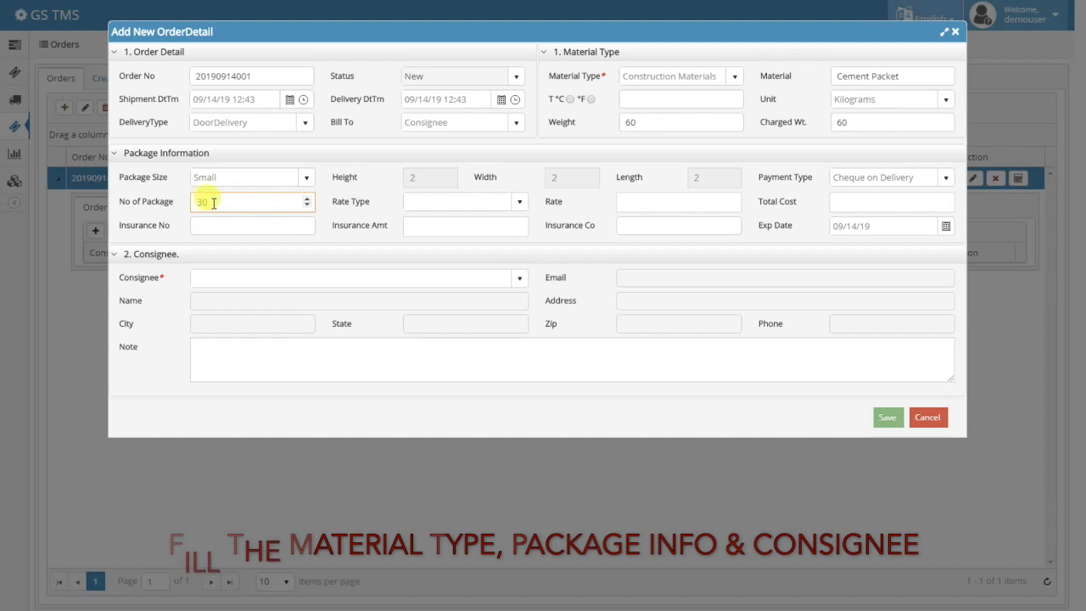
click(520, 203)
click(487, 222)
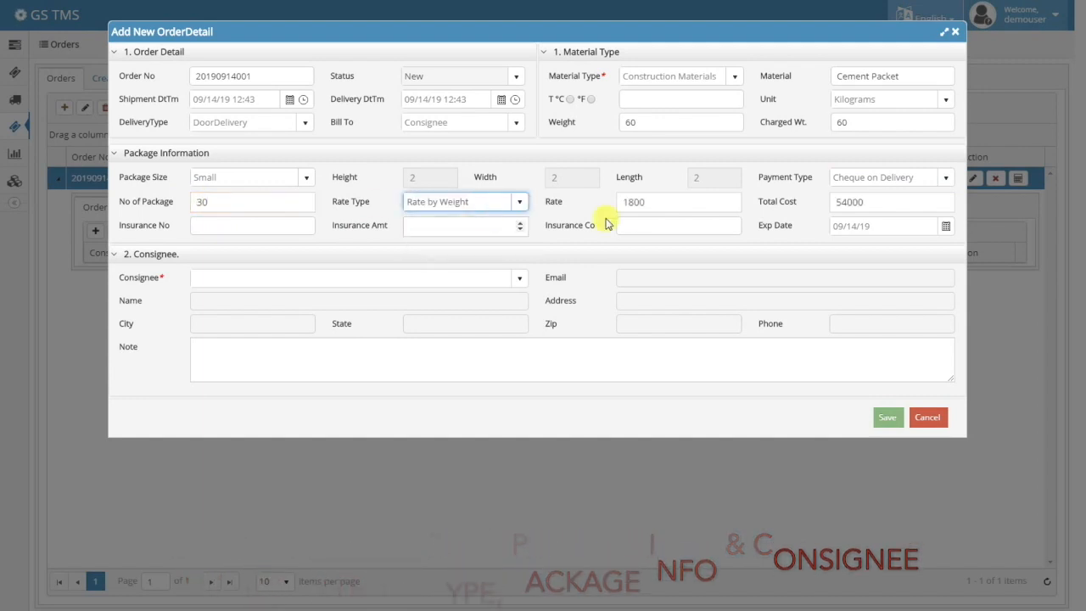
- Choose EVEREST PARK RESIDENCY as the consignee by searching its customer code, and save the order detail
click(519, 281)
text(cust005)
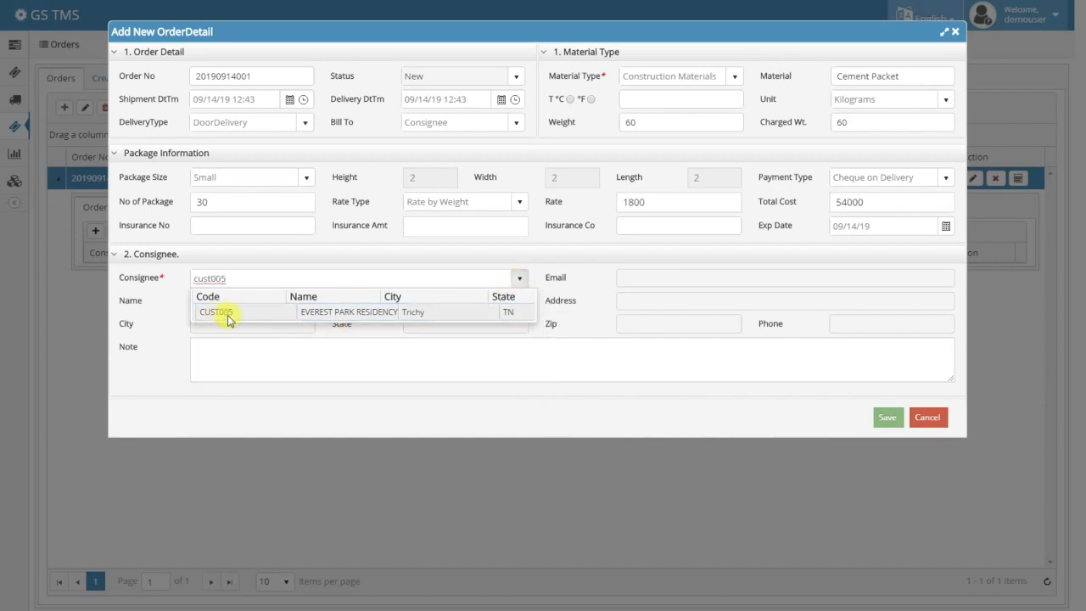
click(306, 316)
click(874, 420)
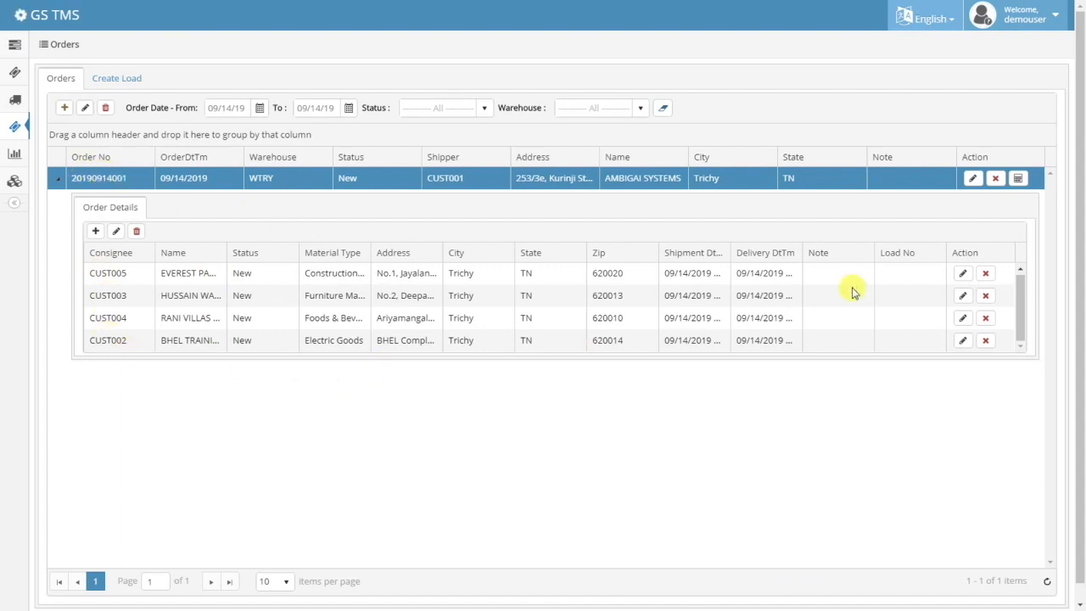
- Send the order to billing and open the Accounting screen
click(1020, 180)
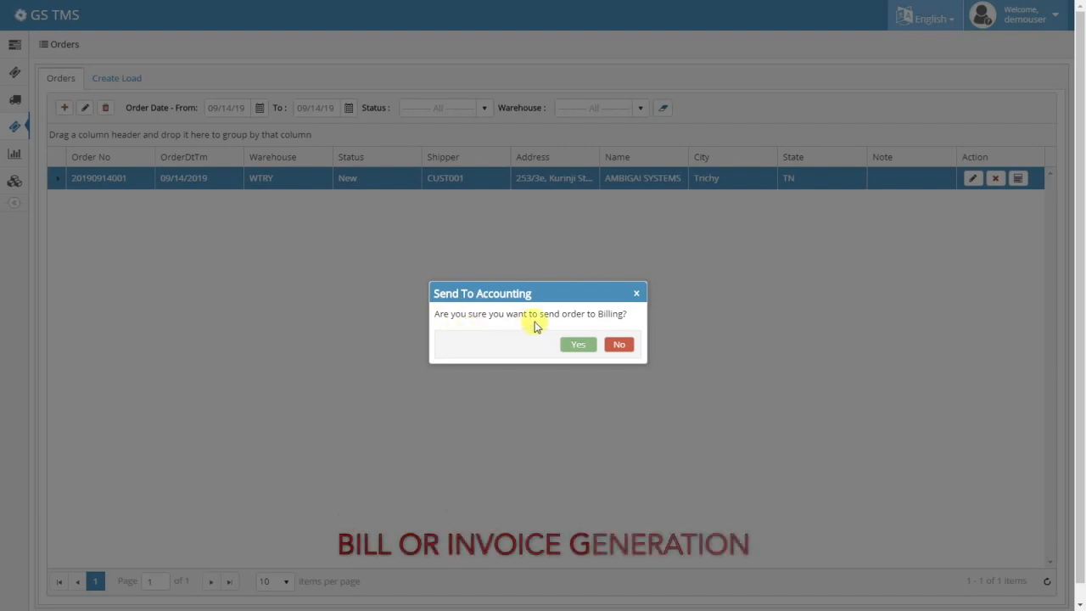
click(582, 344)
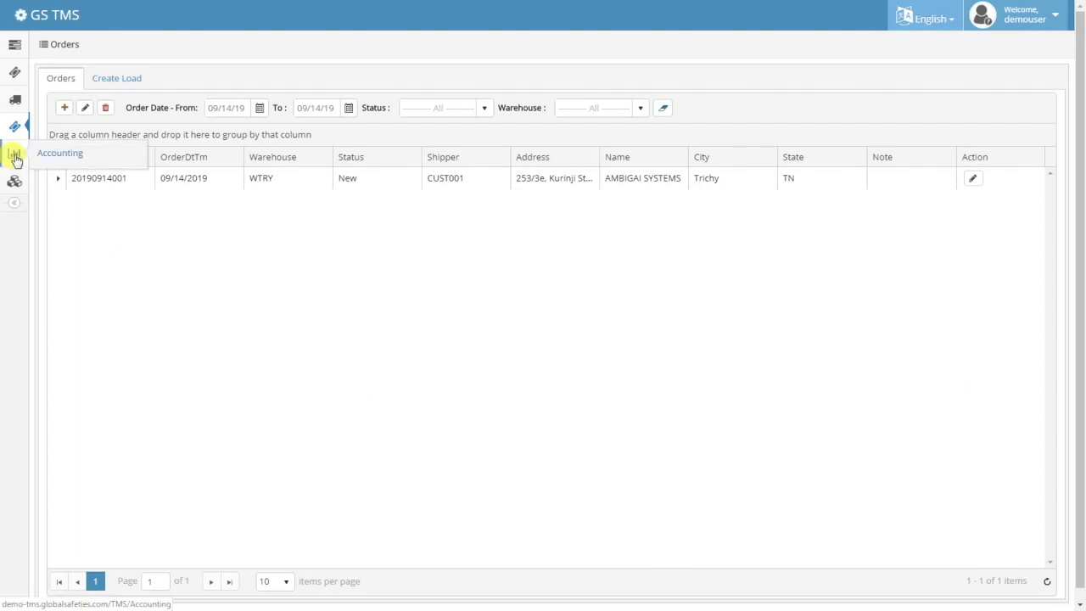
click(85, 159)
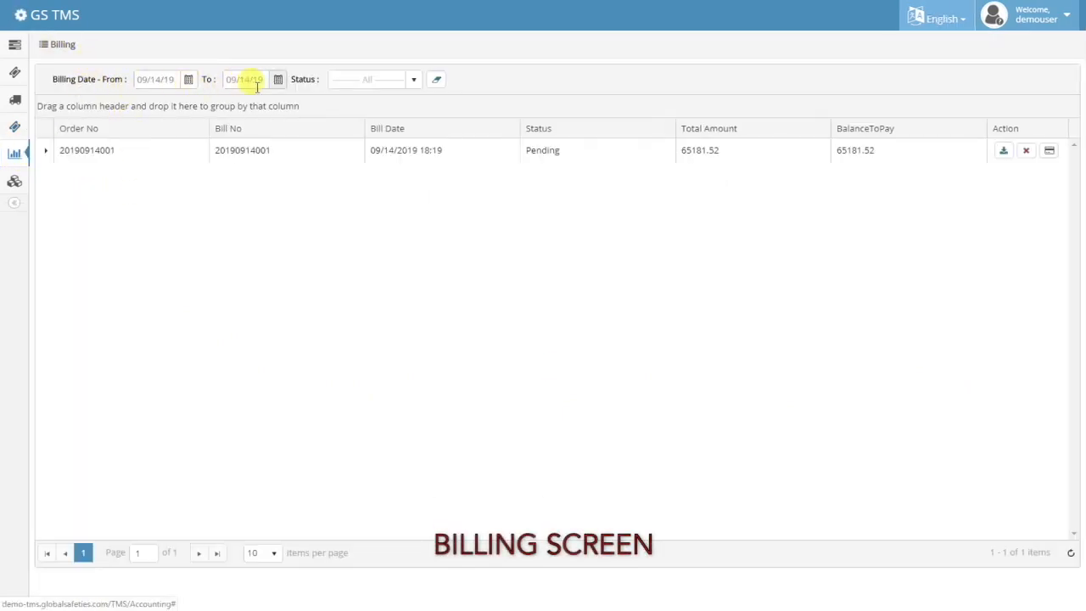
- View the billing status filter options without applying one, and expand the bill's billing details
click(411, 83)
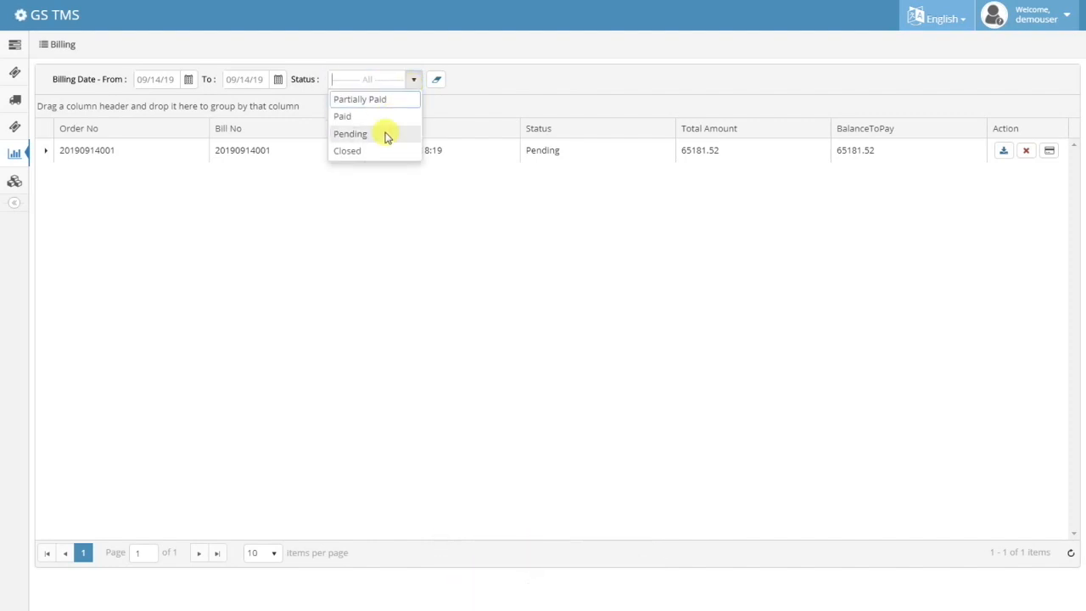
click(480, 116)
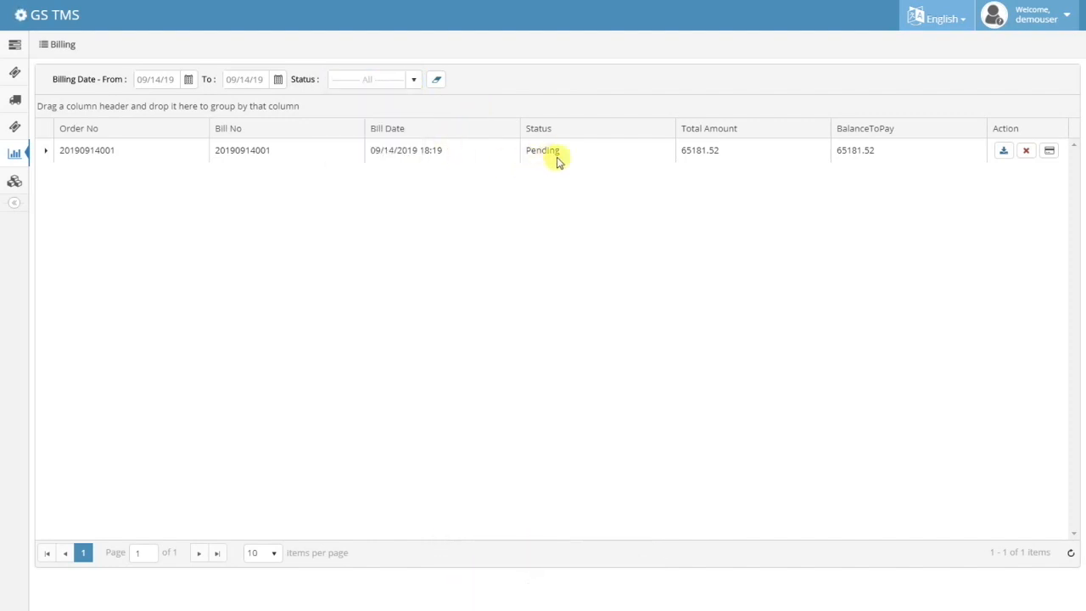
click(47, 153)
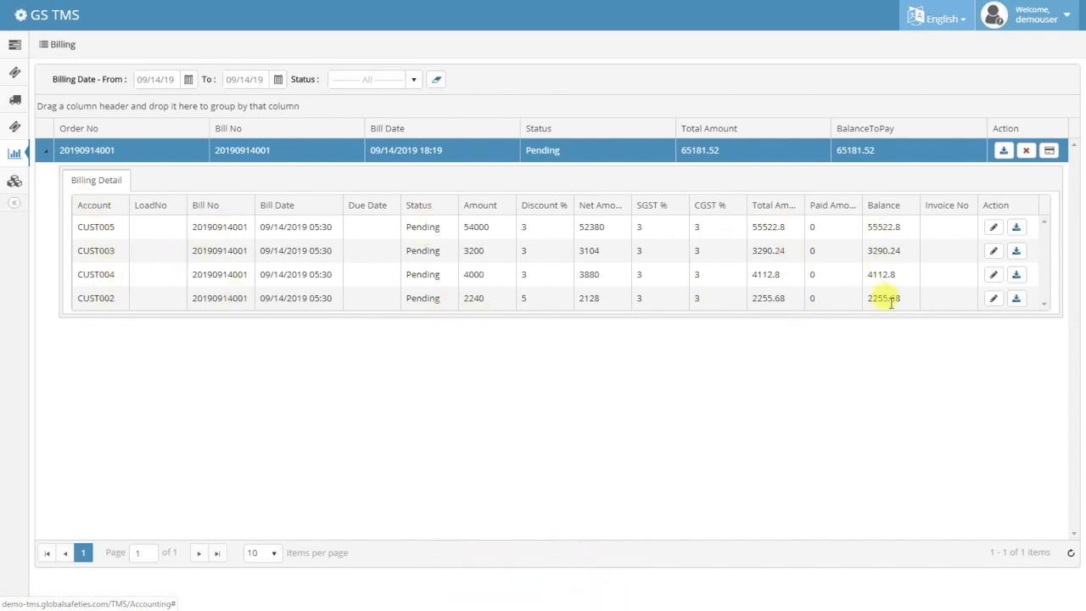
- Add a DOD payment of 50000 to the billing detail for the cement packet consignee and save the bill
click(995, 229)
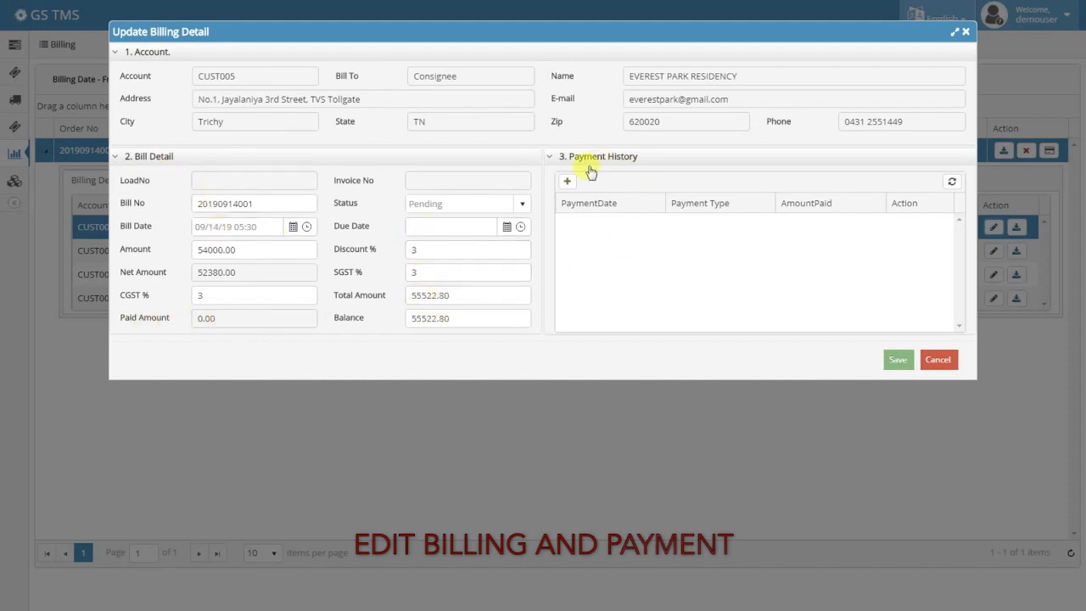
click(567, 184)
drag(794, 229, 767, 231)
text(500)
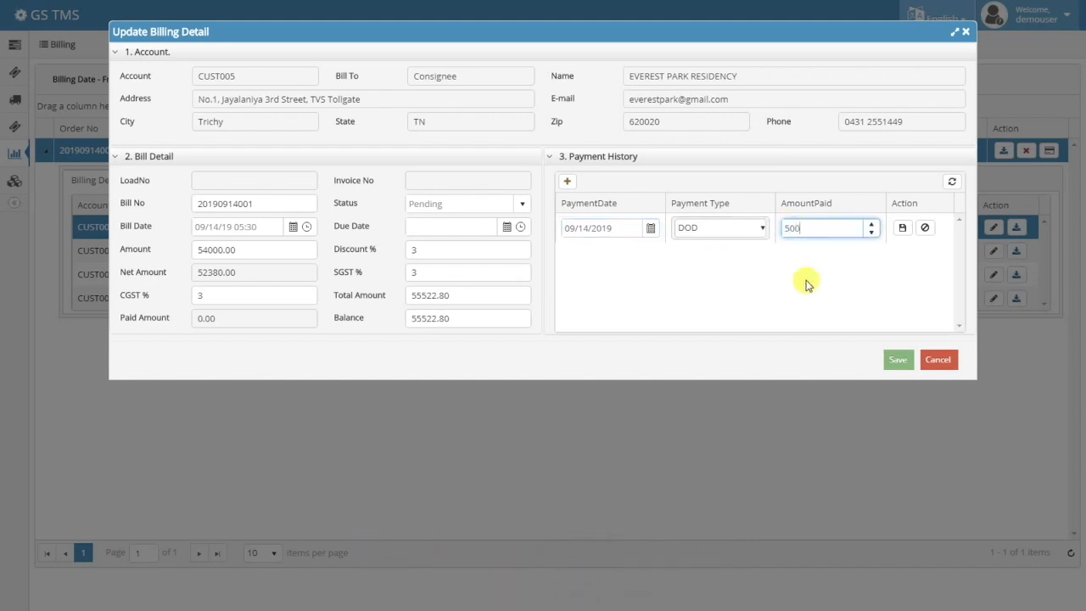
click(902, 229)
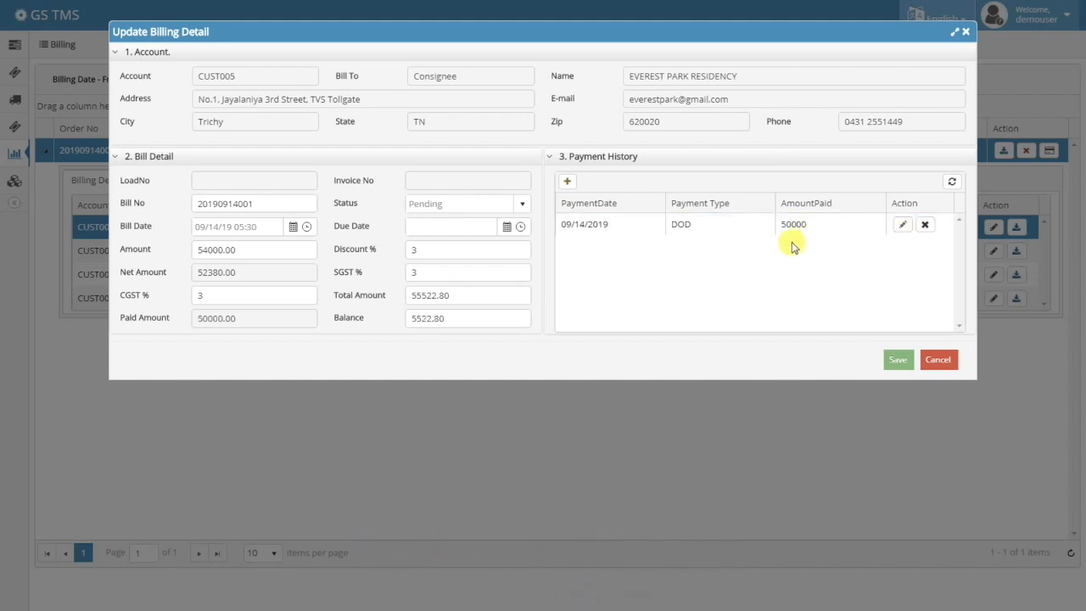
click(898, 361)
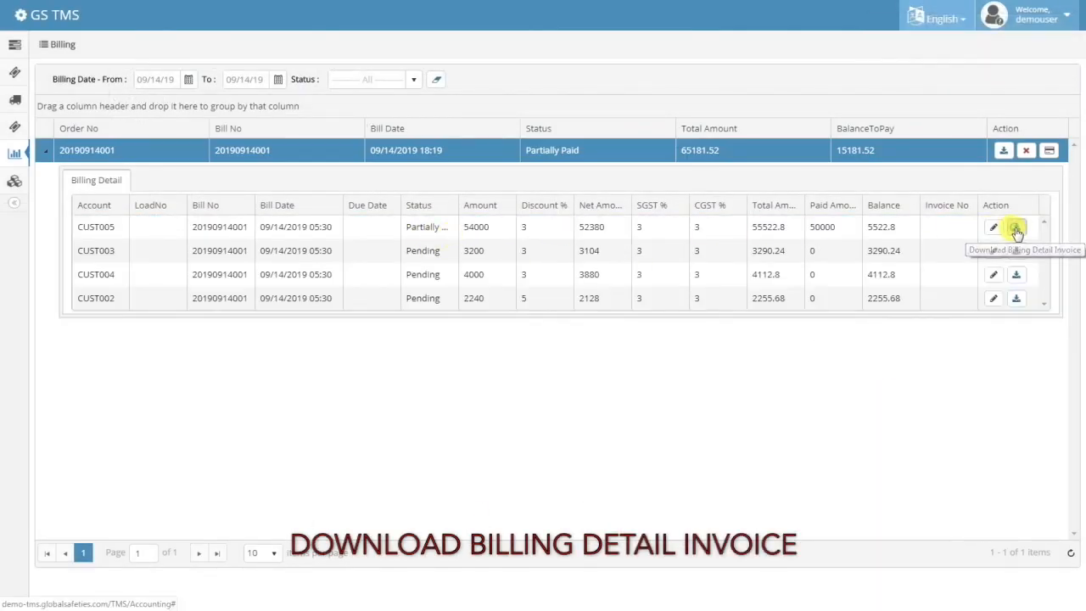
- Download the billing detail invoice for the partially paid consignee, view it at full size and close it
click(1017, 229)
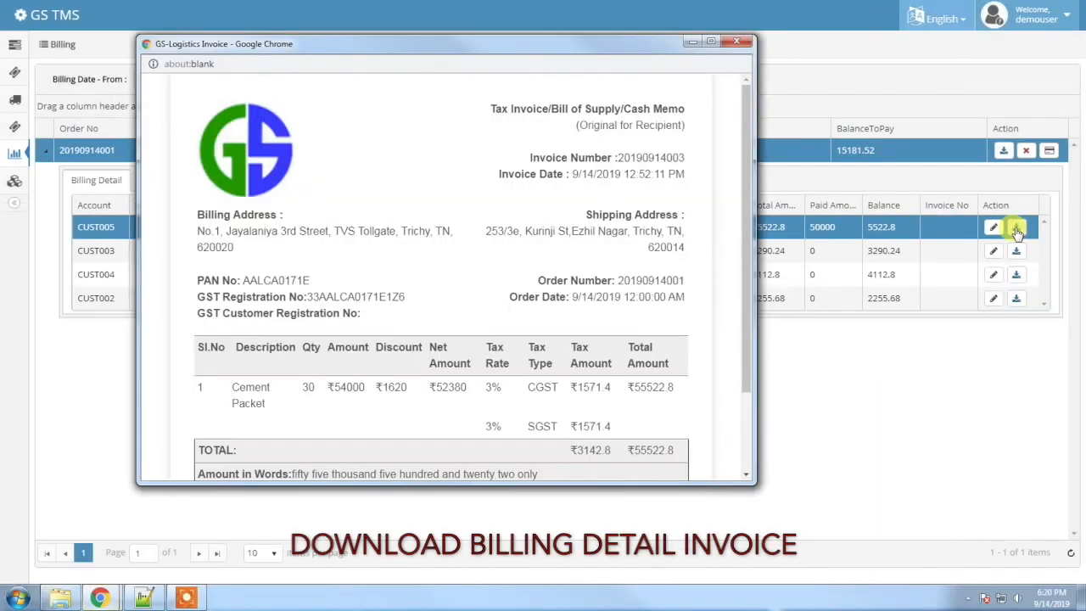
click(712, 43)
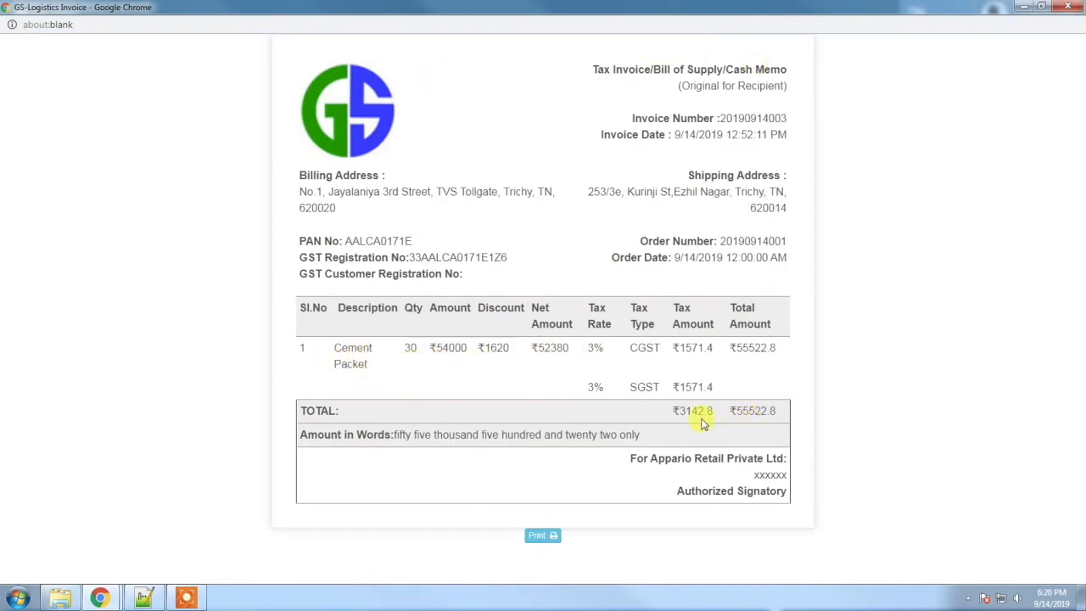
click(1067, 7)
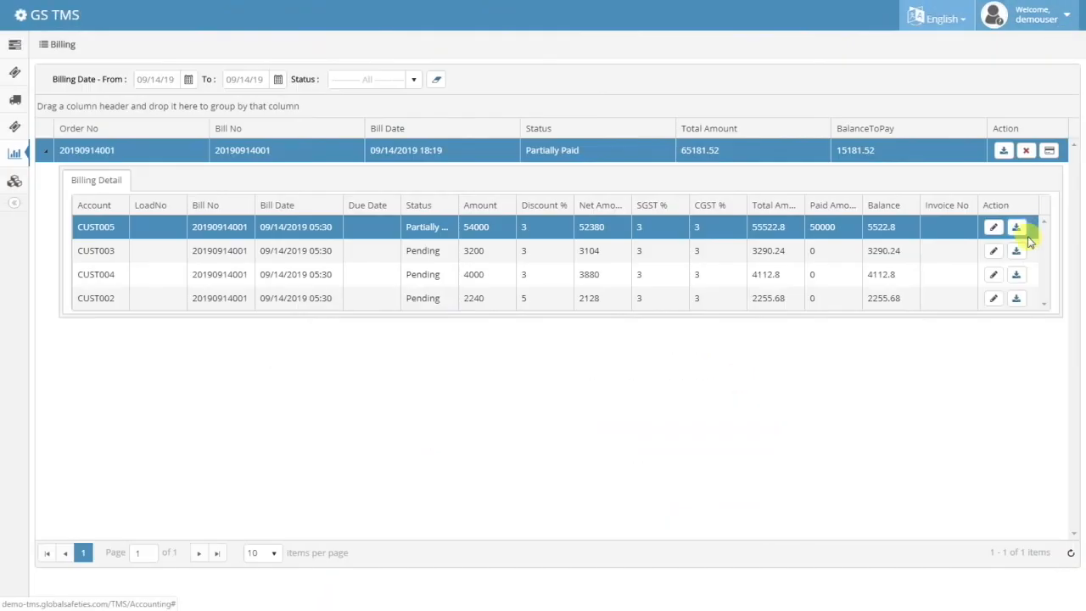
- Download the bill's consolidated invoice, review its line items and total at full size, and close it
click(469, 148)
click(999, 153)
double_click(713, 36)
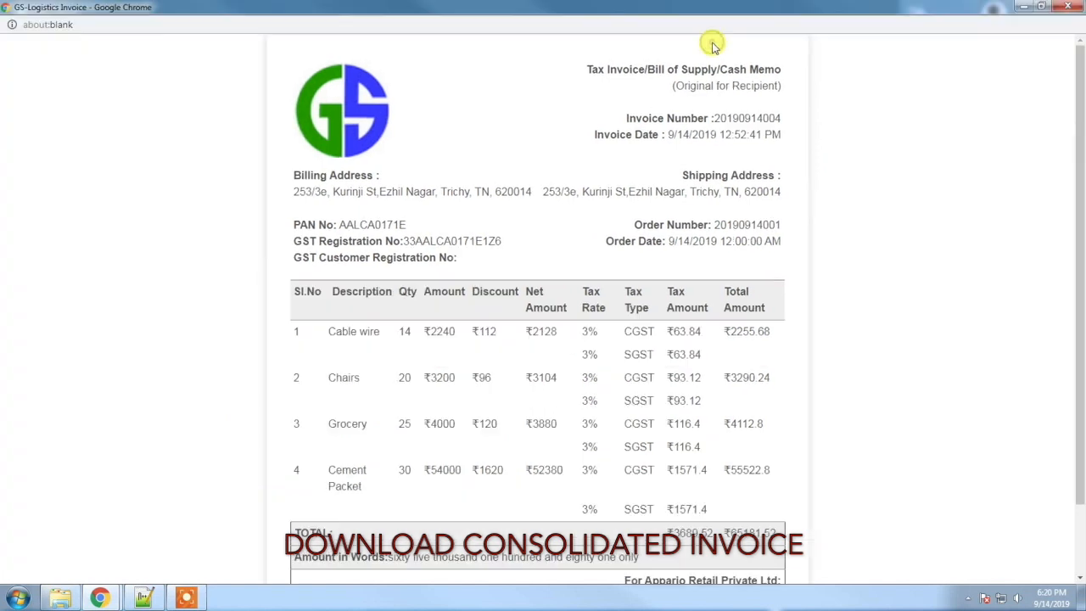
scroll(357, 246, down, 2)
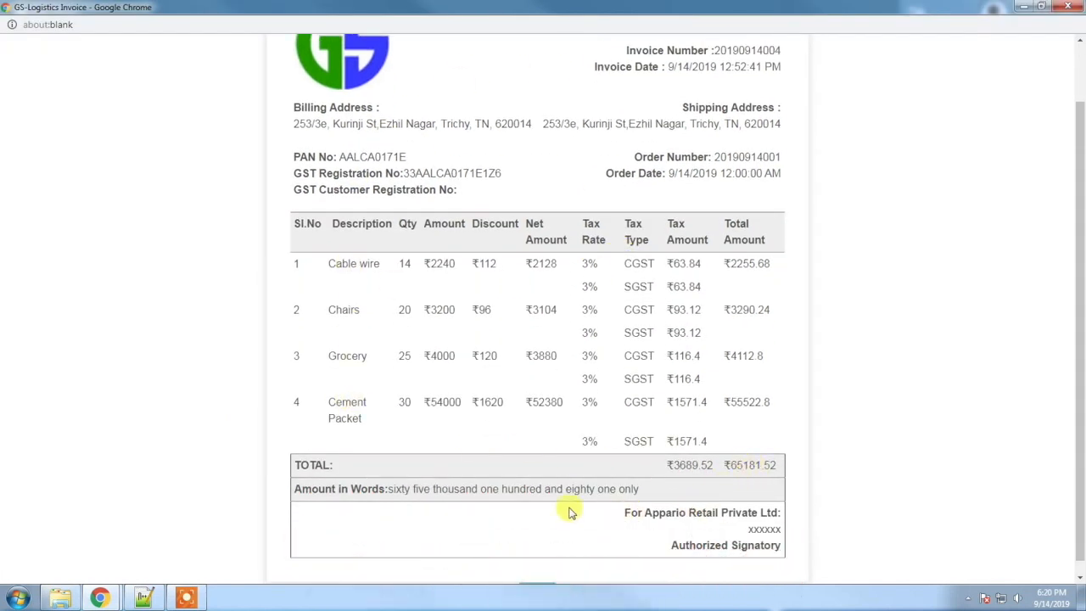
scroll(822, 357, up, 2)
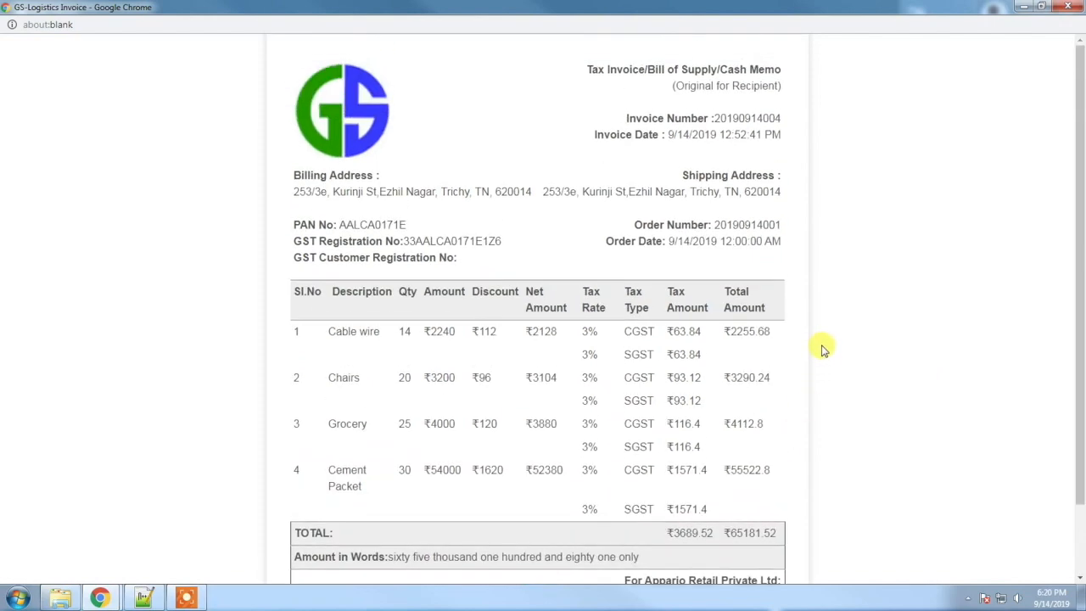
click(1067, 7)
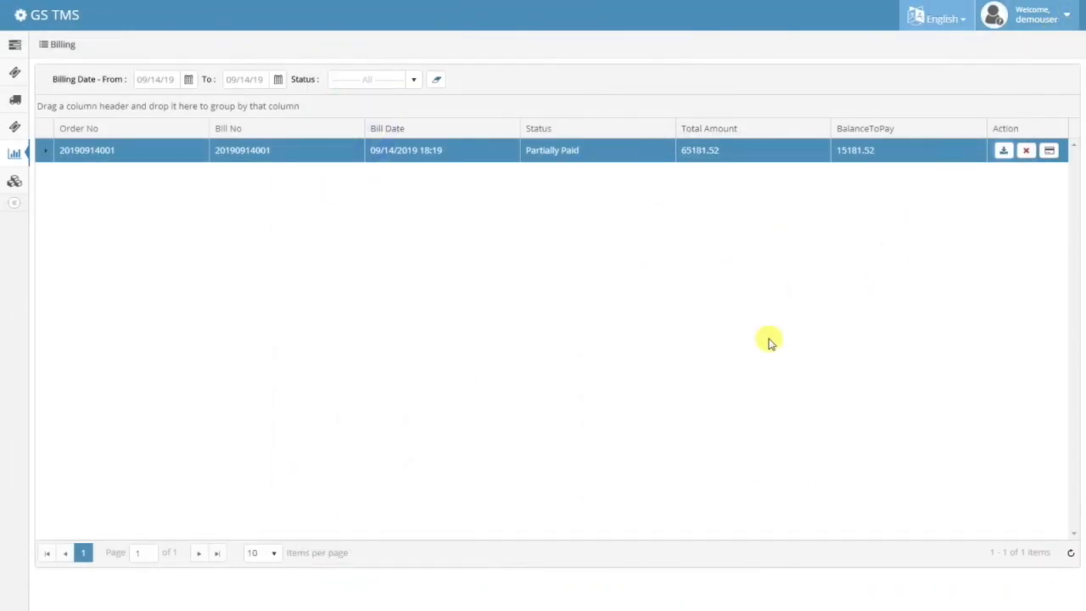
- Return to the Orders screen and open its Create Load view
click(52, 127)
click(61, 180)
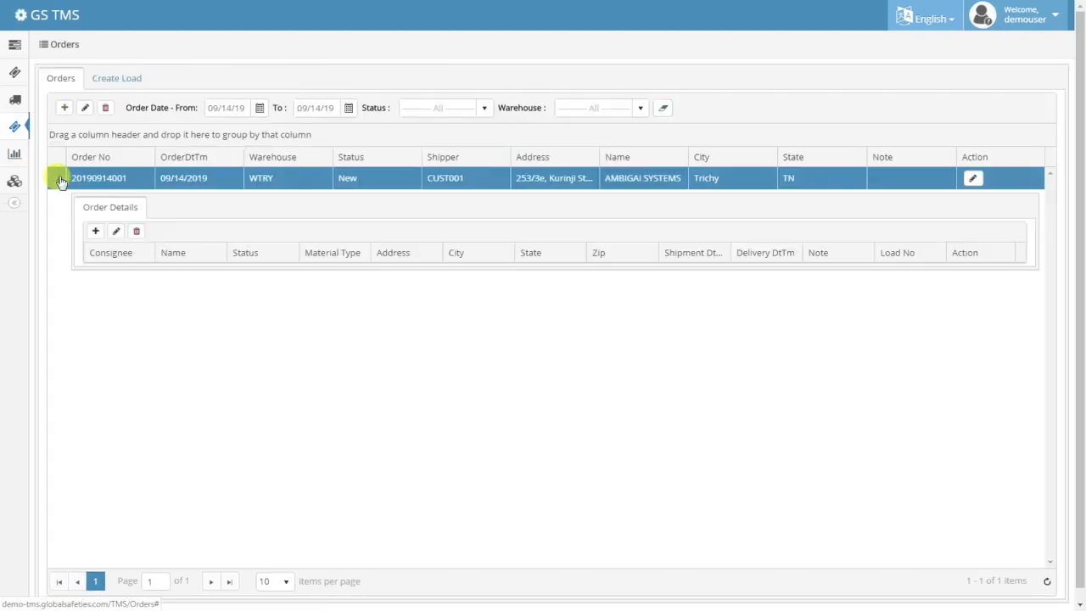
click(124, 79)
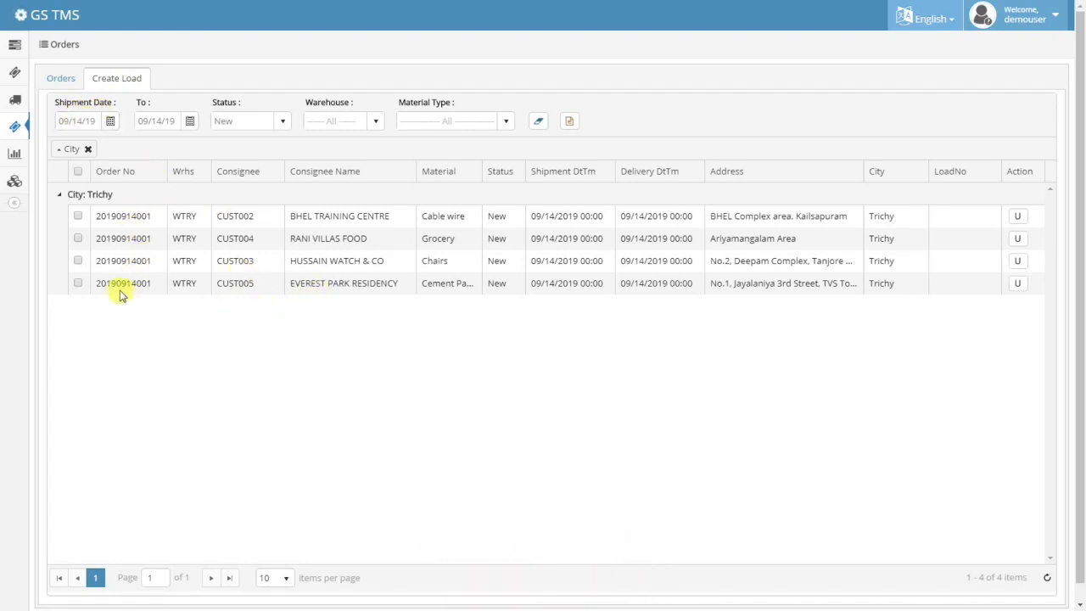
- Create a load directly from the EVEREST PARK RESIDENCY order detail
click(77, 284)
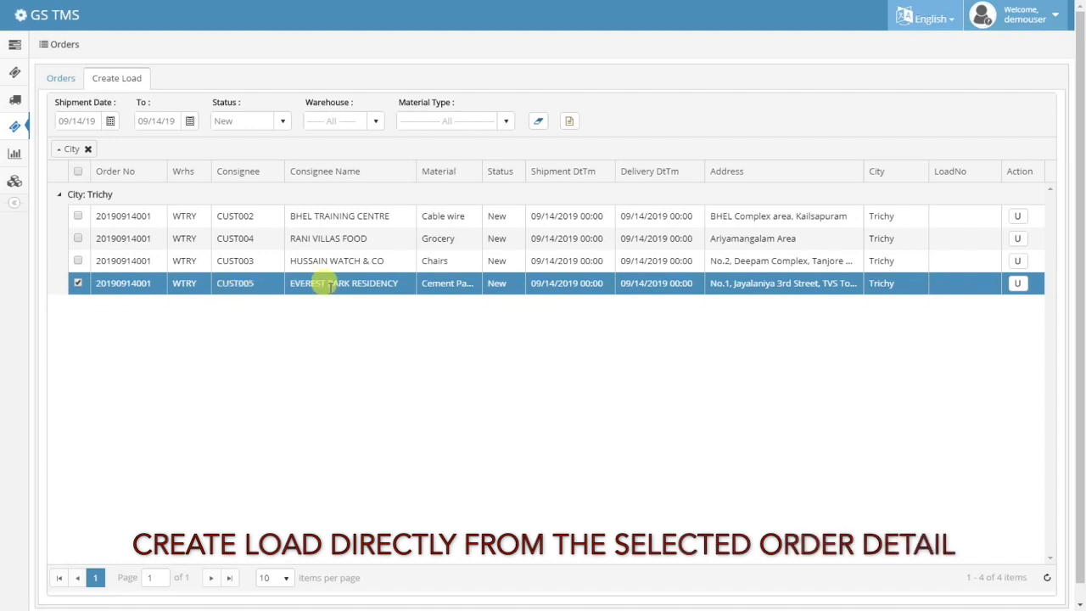
click(569, 124)
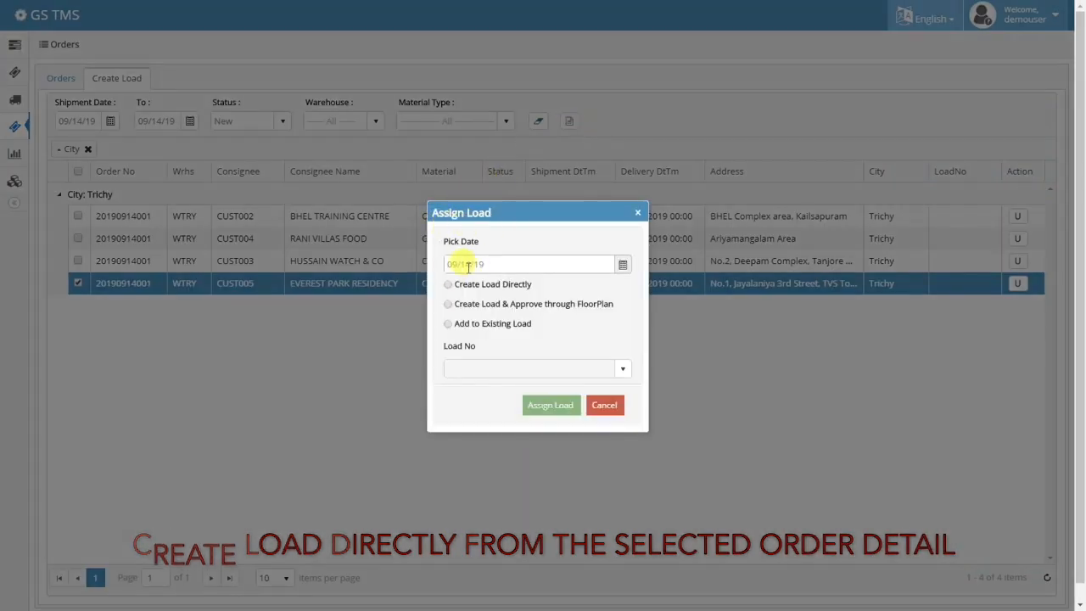
click(448, 284)
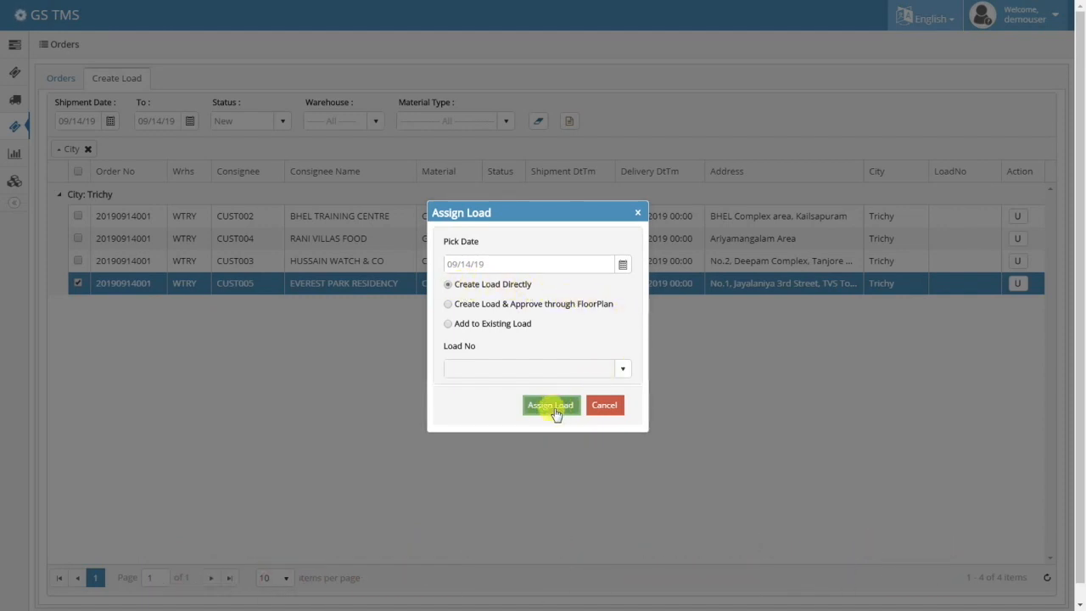
click(558, 406)
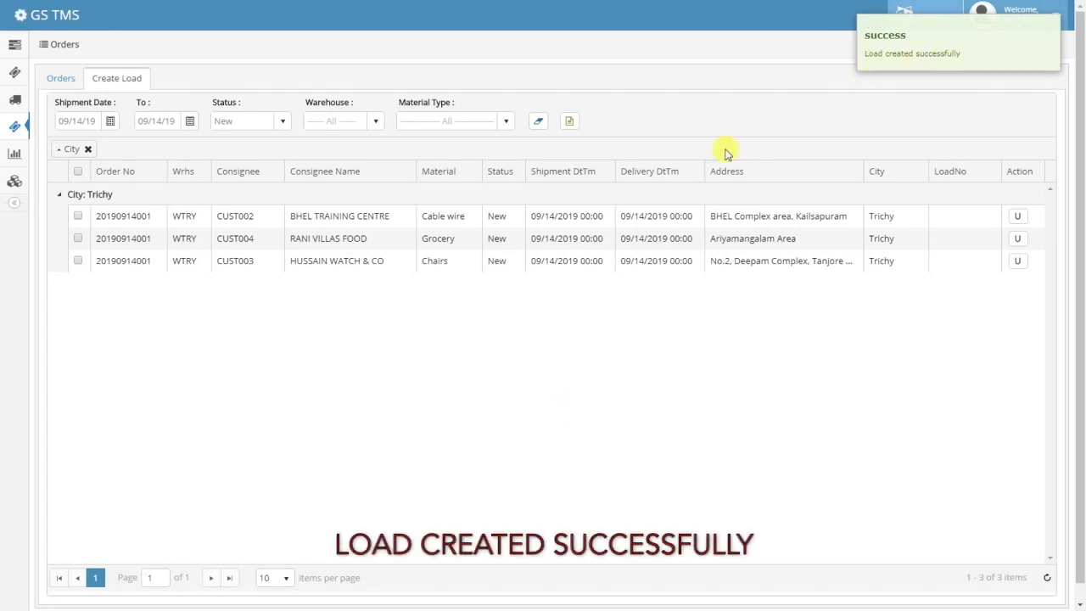
- Open the TMSLogistics load screen and expand the new load to show its stops
mouse_move(17, 103)
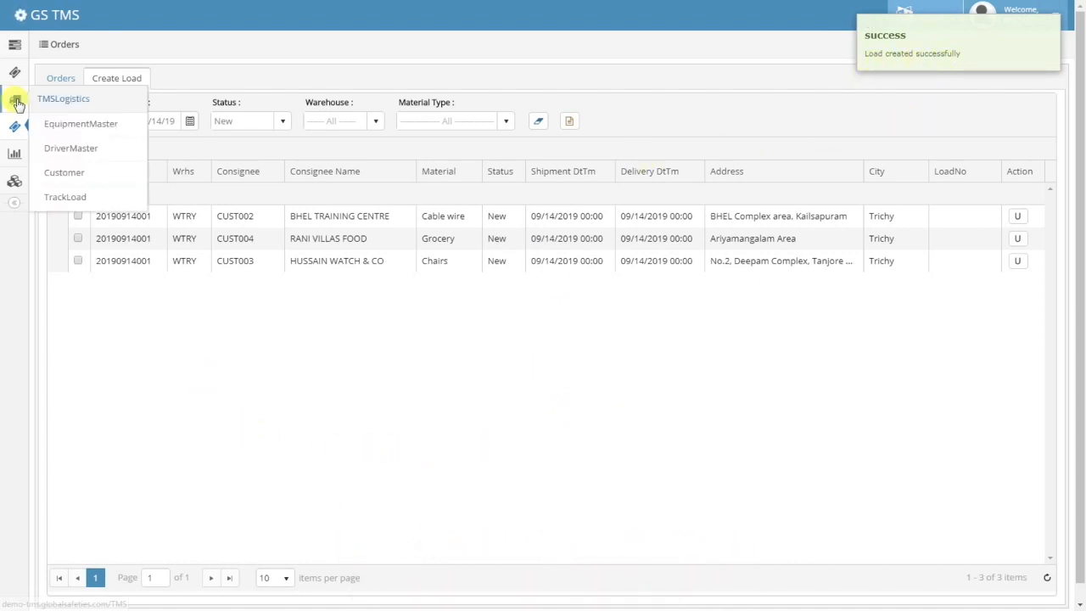
click(96, 104)
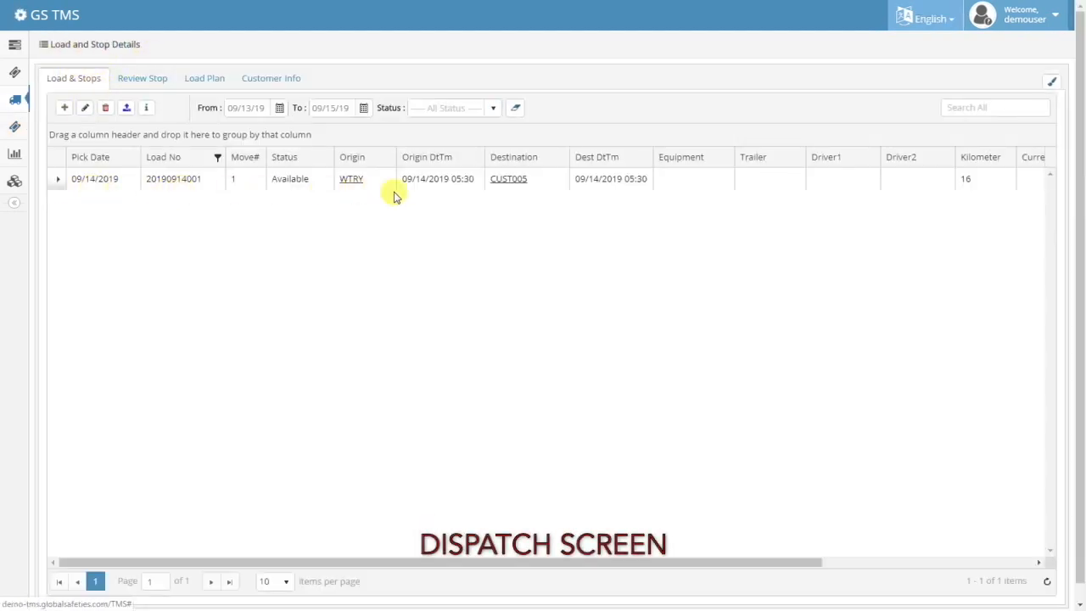
click(58, 179)
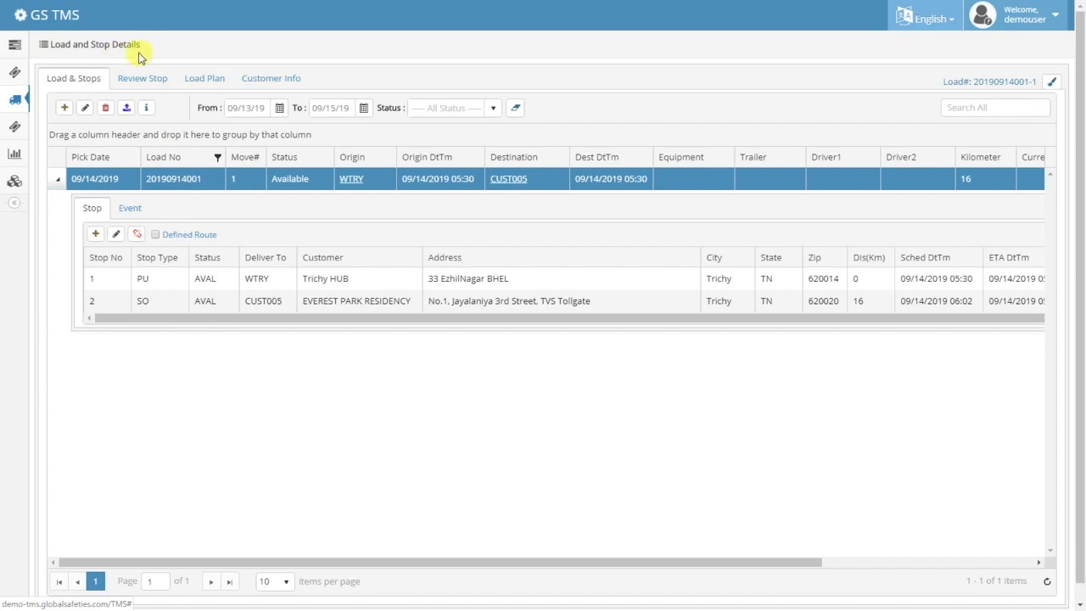
- Select the BHEL TRAINING CENTRE, RANI VILLAS FOOD and HUSSAIN WATCH & CO order details in the Orders screen's Create Load view
click(47, 134)
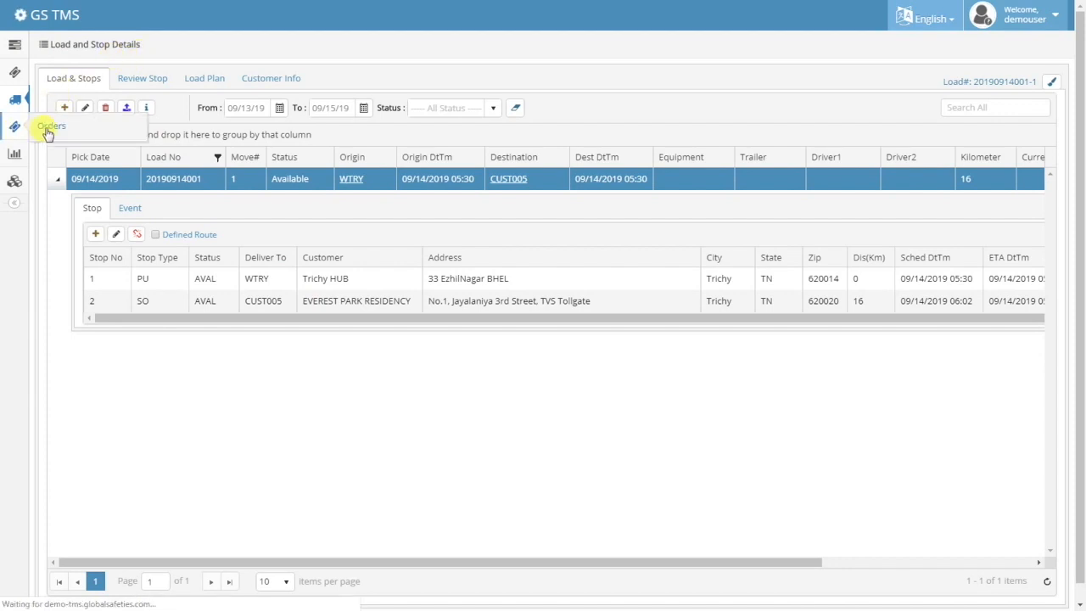
click(114, 80)
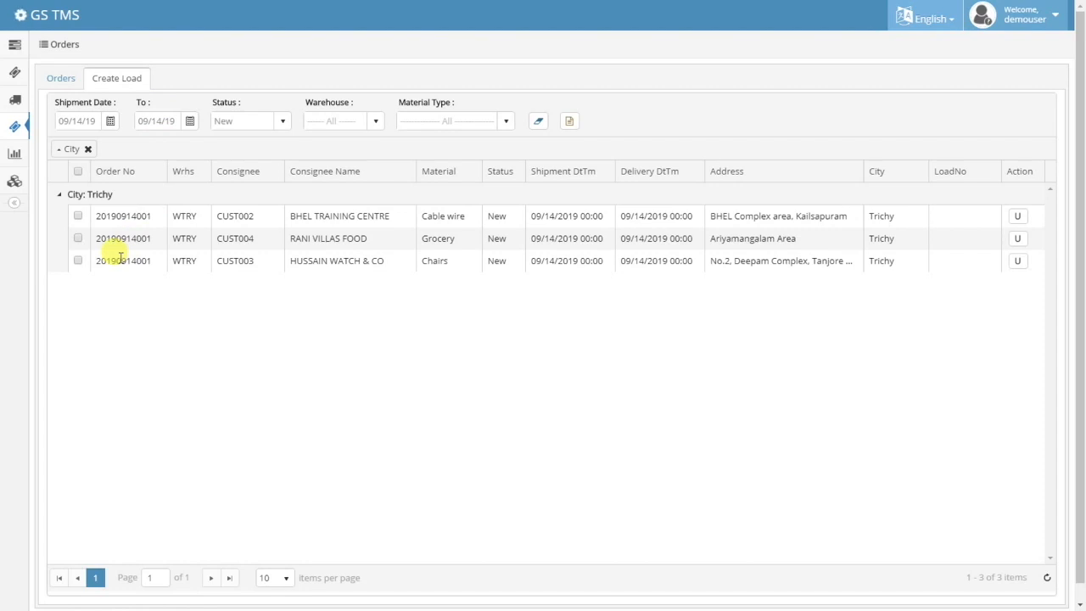
click(77, 215)
click(77, 239)
click(77, 260)
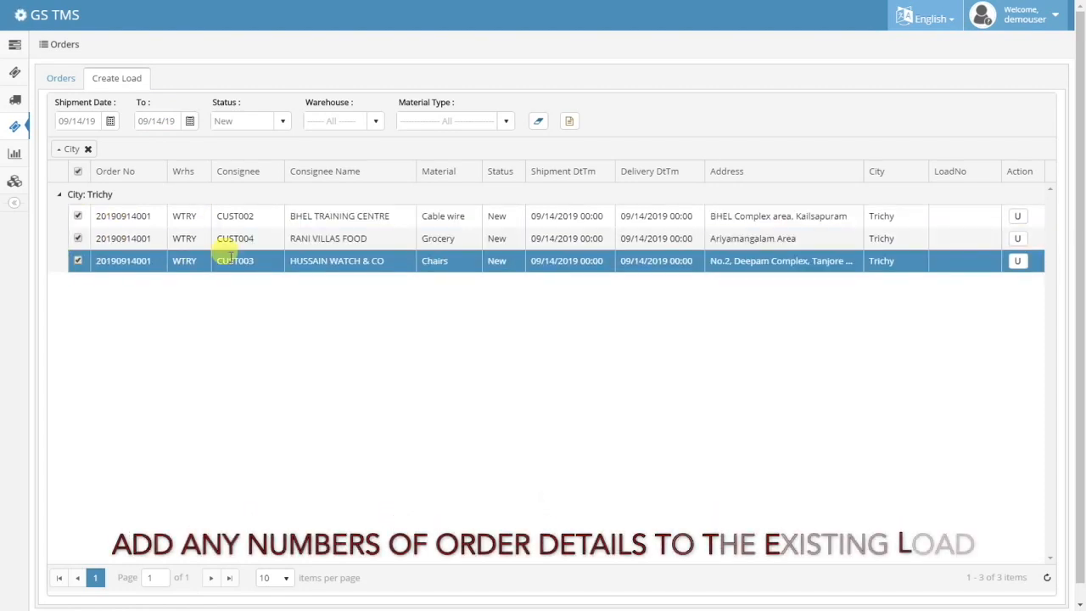
- Assign the three selected order details to the existing WTRY load
click(569, 121)
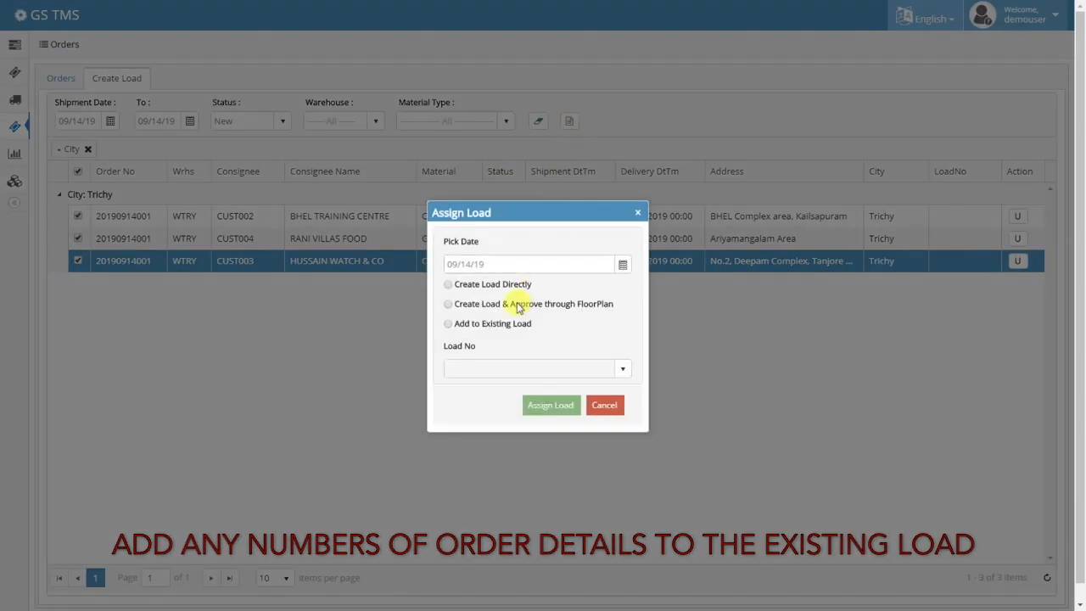
click(450, 327)
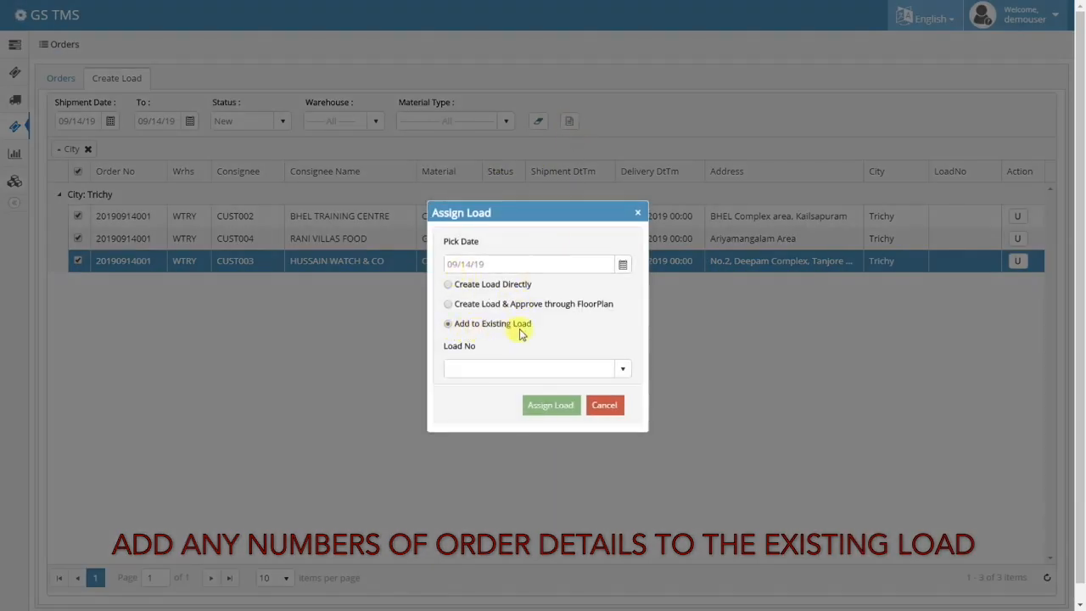
click(623, 368)
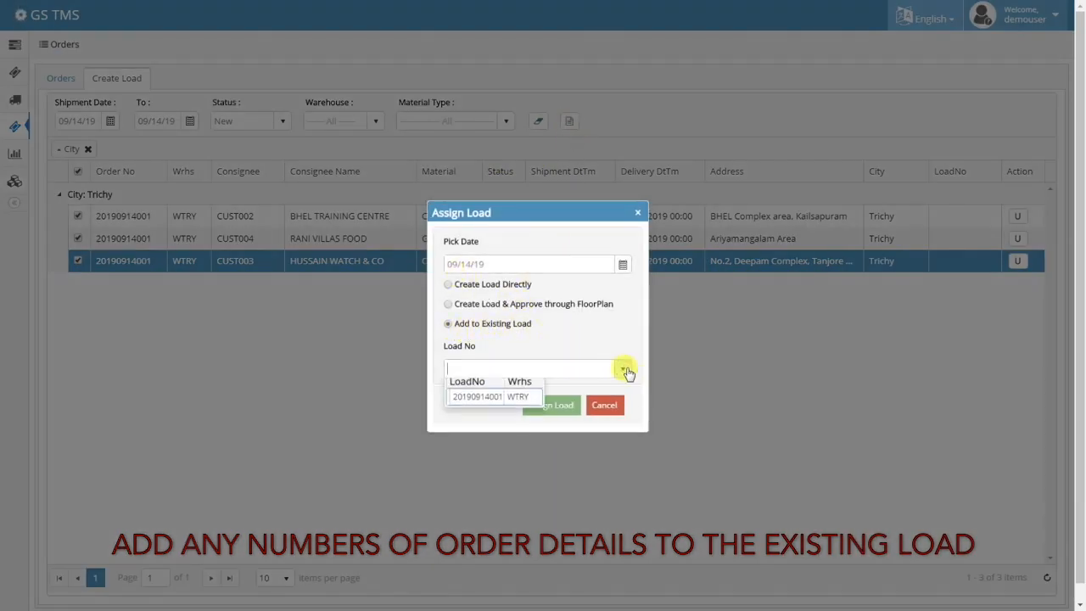
click(521, 408)
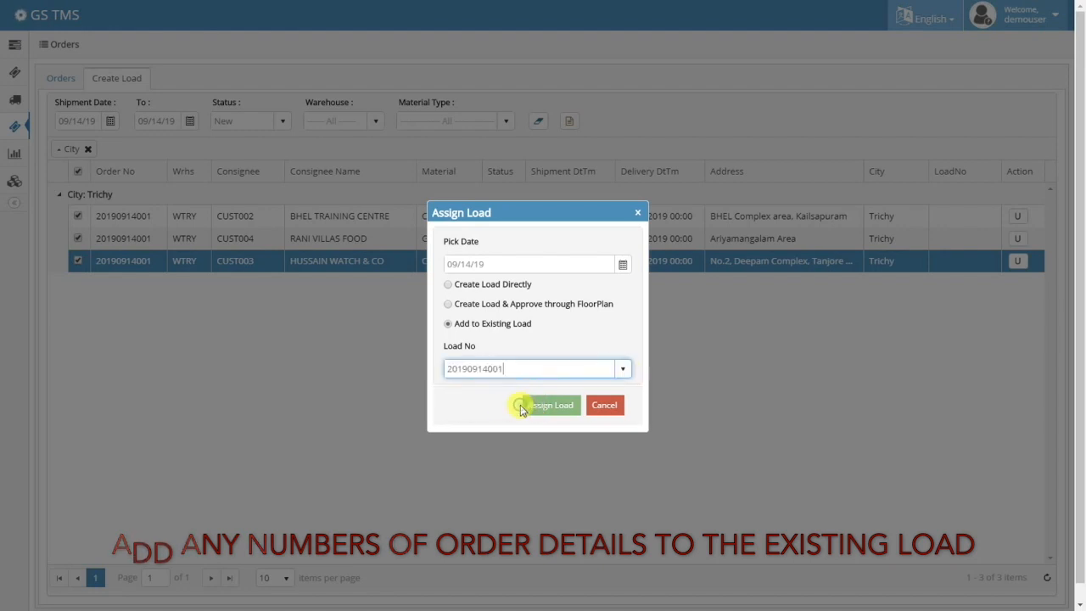
click(556, 411)
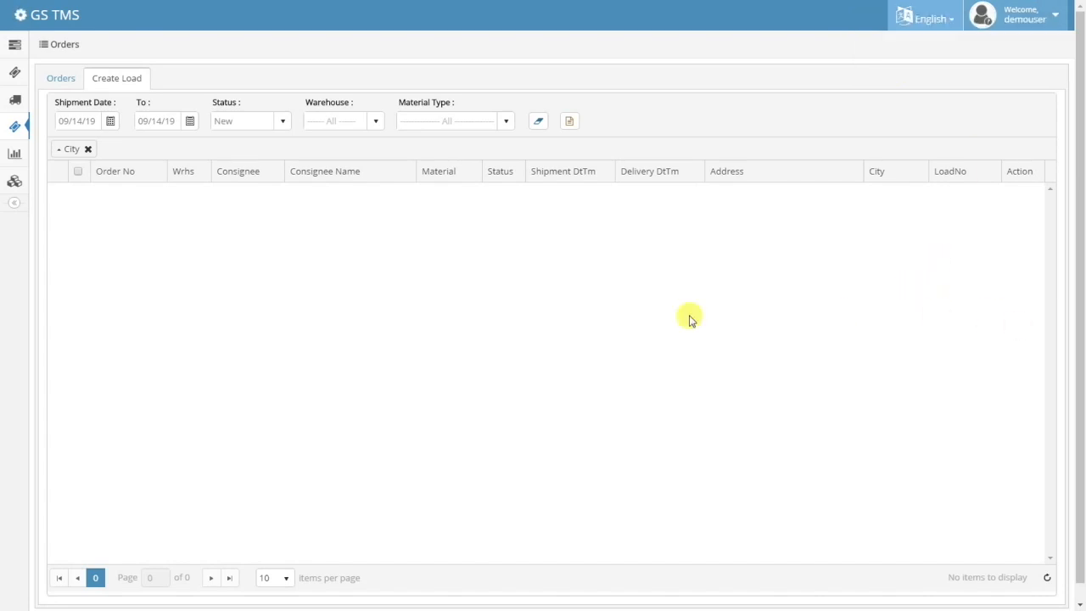
- Open the TMSLogistics load screen, expand the load to review its stops, and collapse it
mouse_move(17, 104)
click(73, 103)
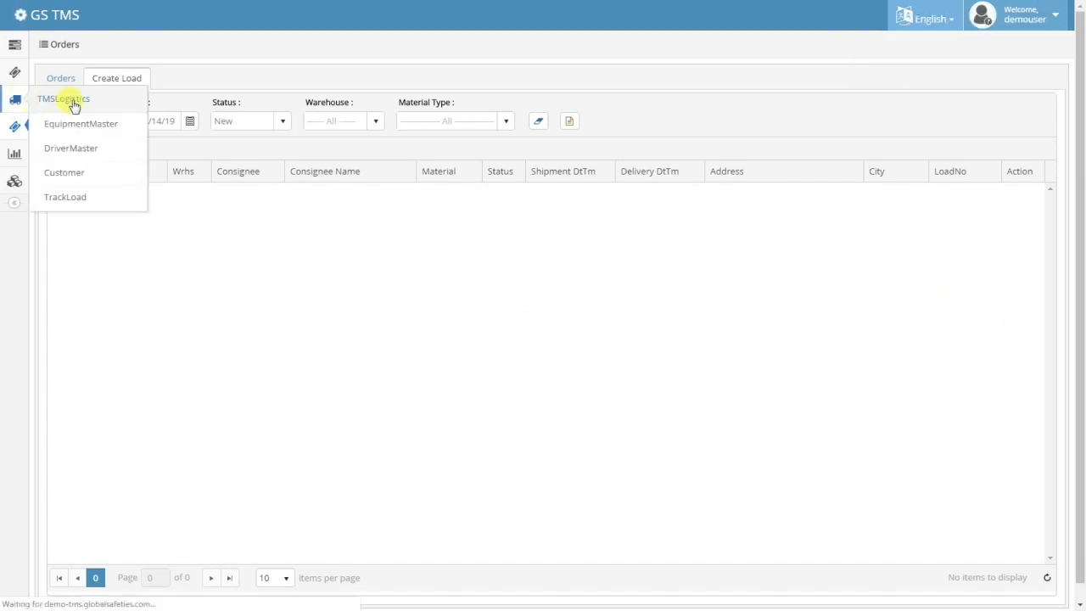
click(59, 182)
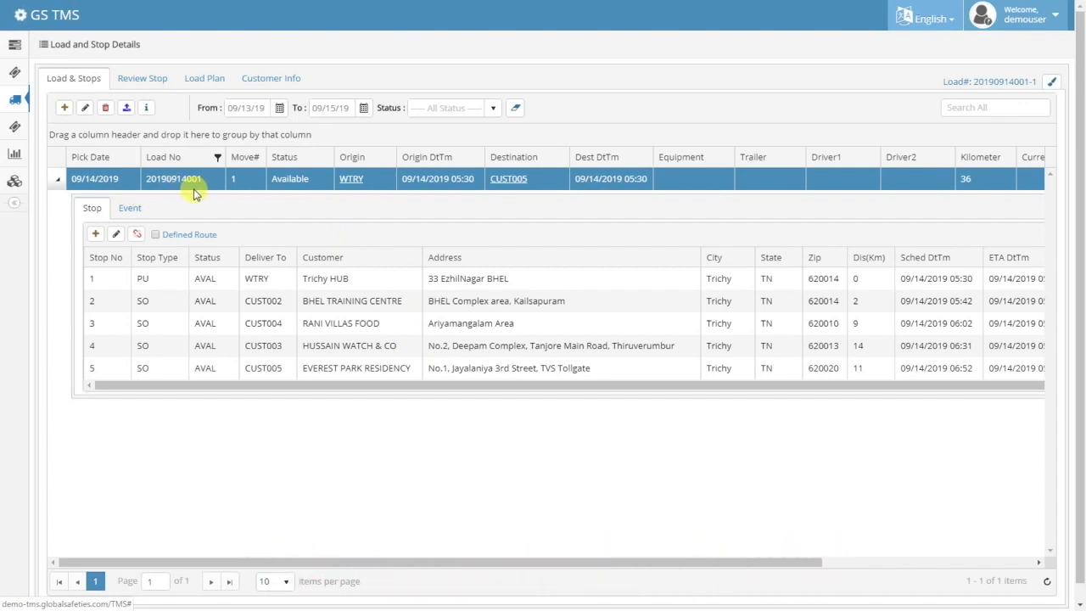
click(58, 179)
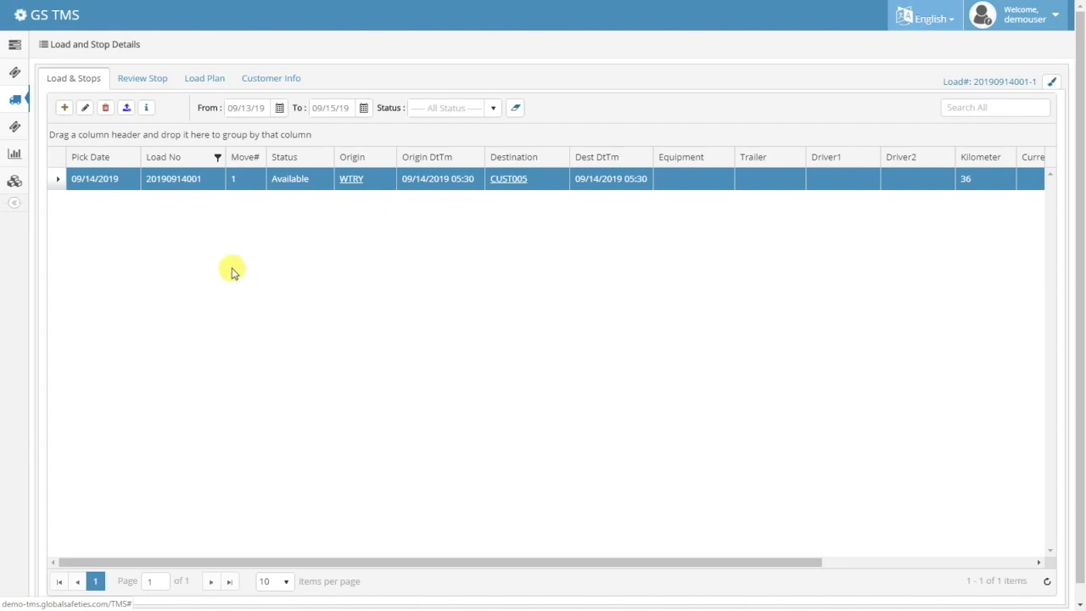
- Select the KEERANUR, RANI VILLAS FOOD, BHEL TRAINING CENTRE and HUSSAIN WATCH & CO order details in the Orders screen's Create Load view
click(17, 128)
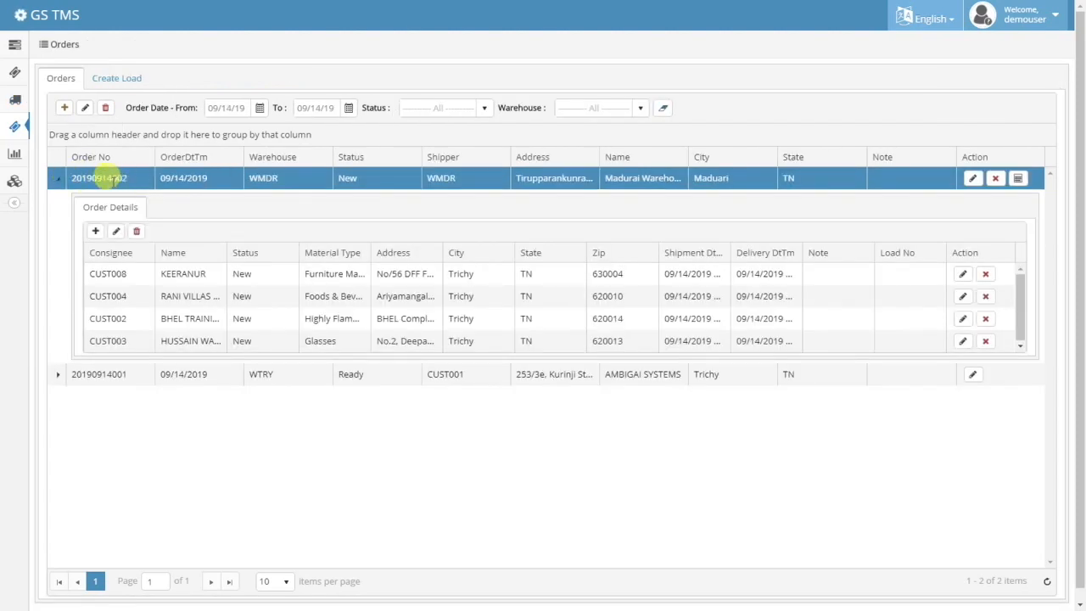
click(124, 79)
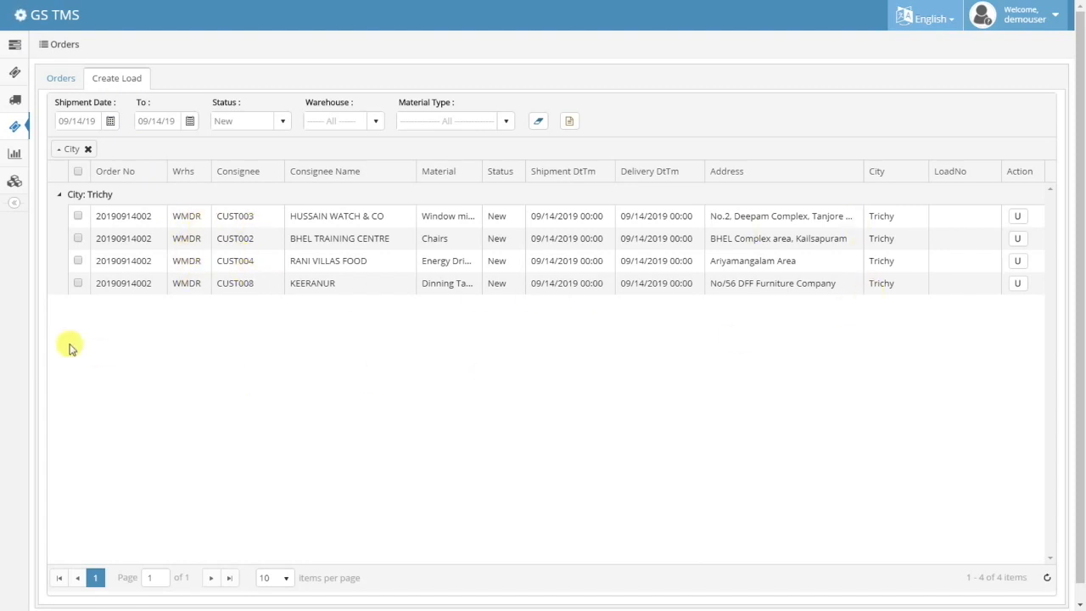
click(78, 284)
click(77, 261)
click(77, 238)
click(77, 216)
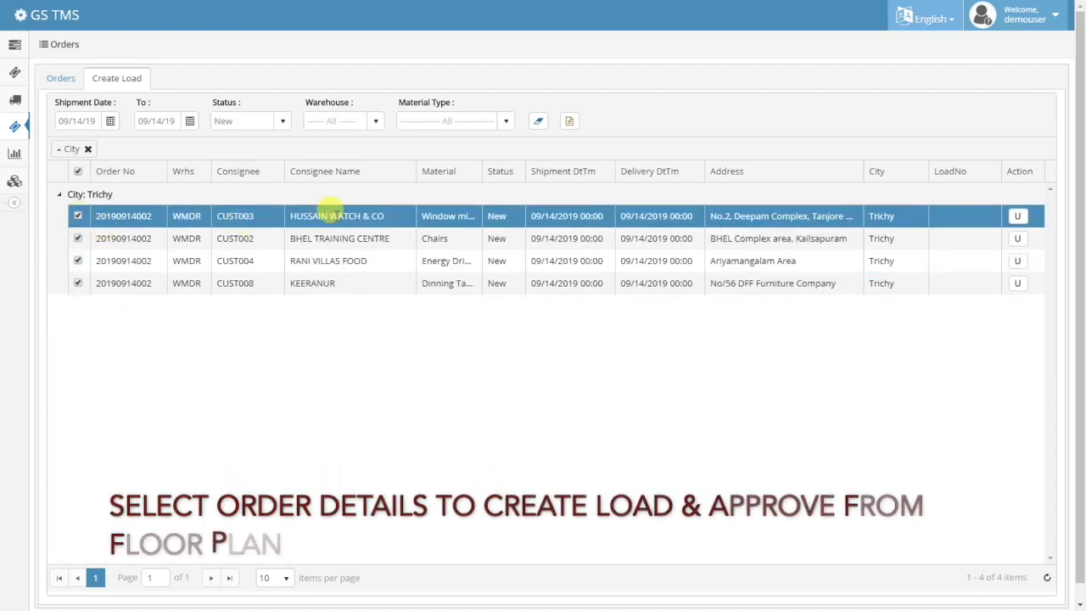
- Create a load from the four selected WMDR order details with the Create Load & Approve through FloorPlan option
click(569, 120)
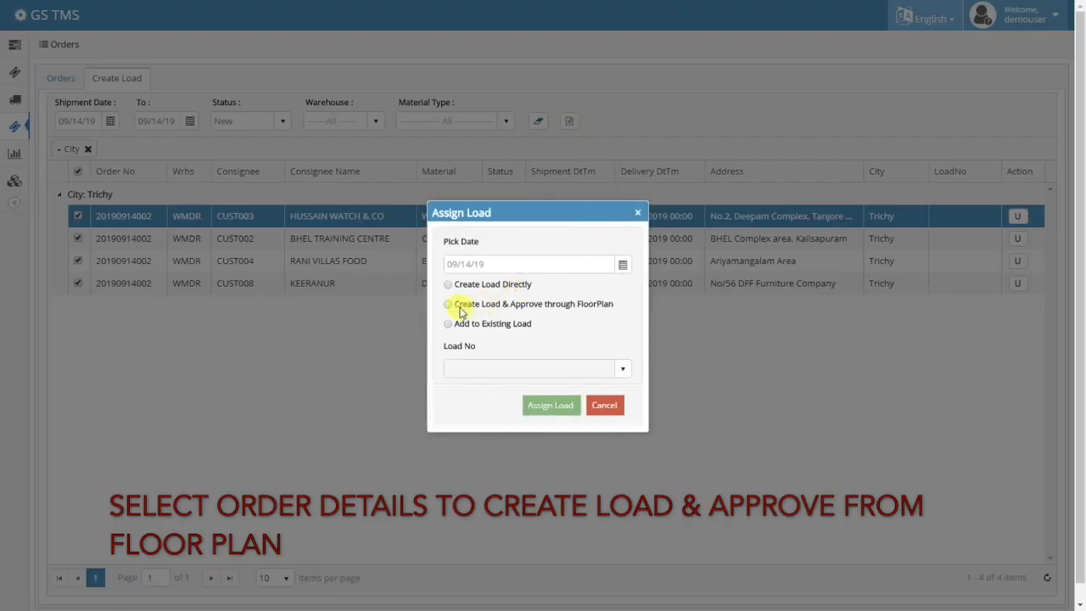
click(450, 306)
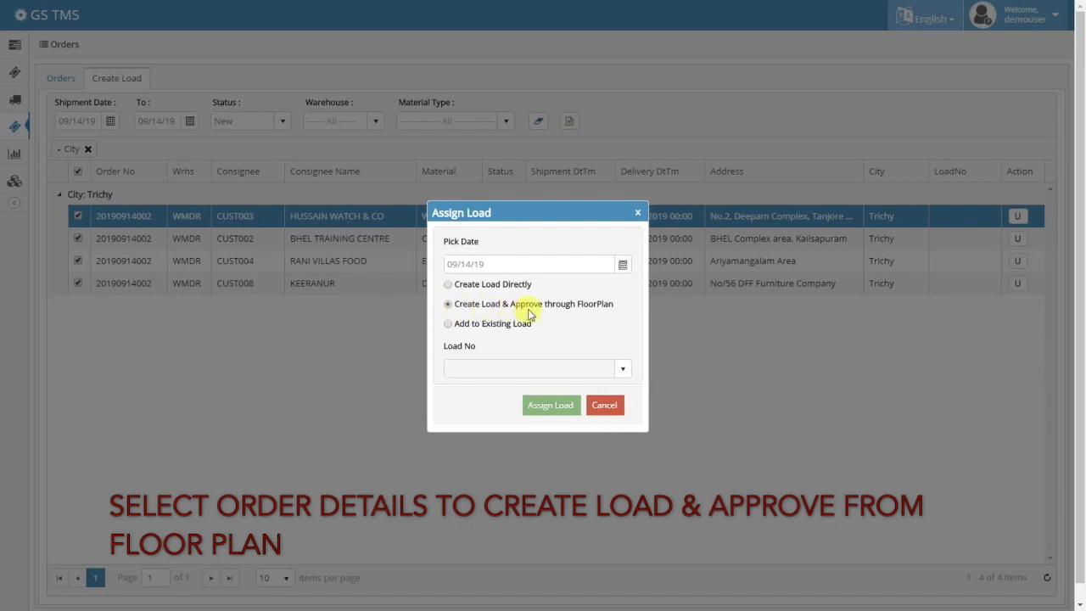
click(544, 406)
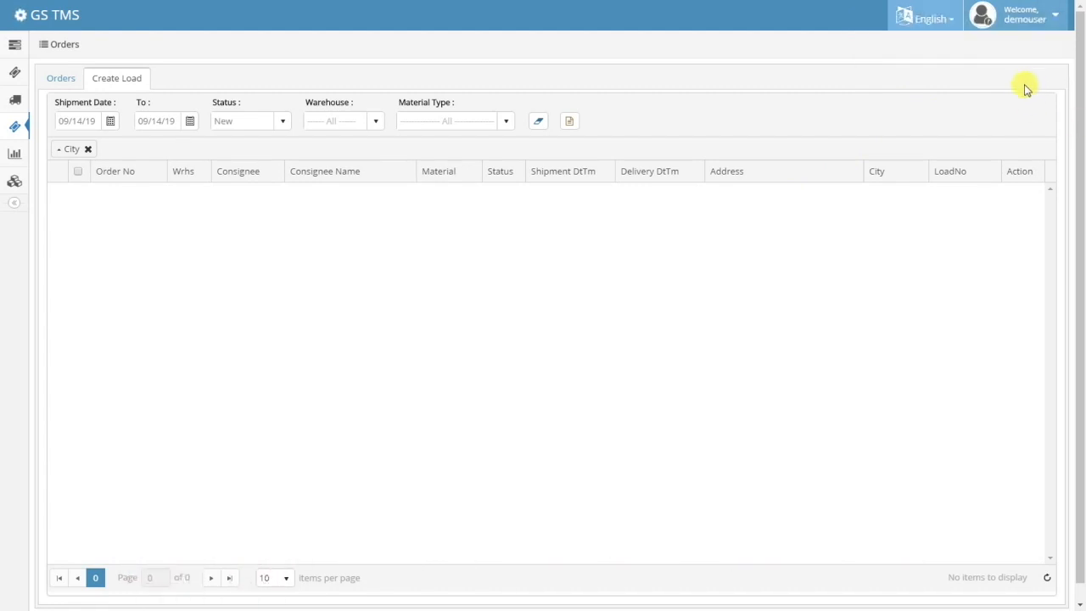
- Open the FloorPlan screen and load the WMDR warehouse's Master layout for 09/14/19
mouse_move(18, 187)
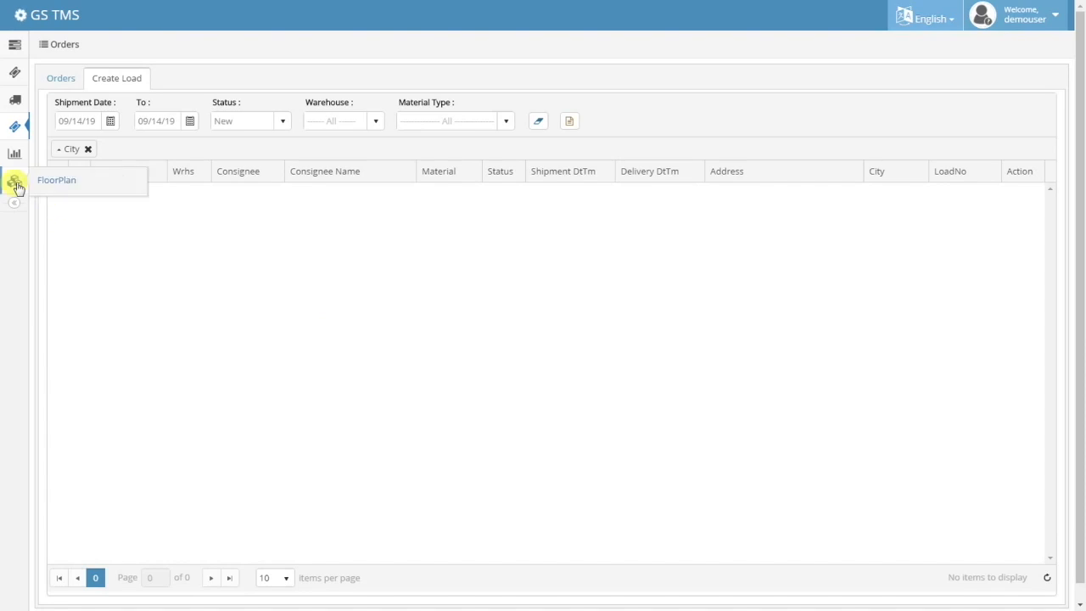
click(74, 184)
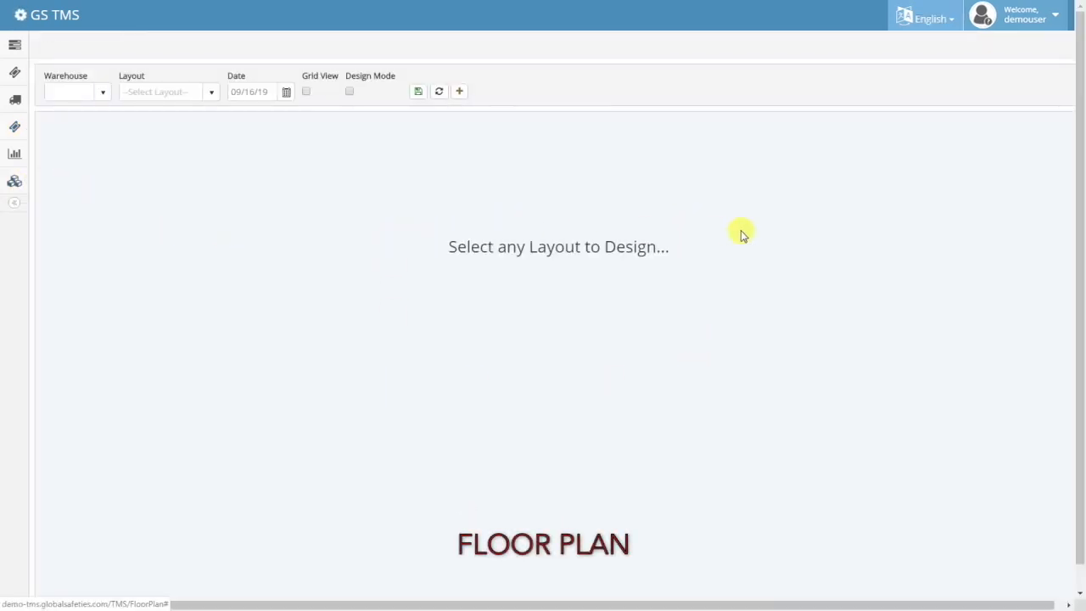
click(103, 92)
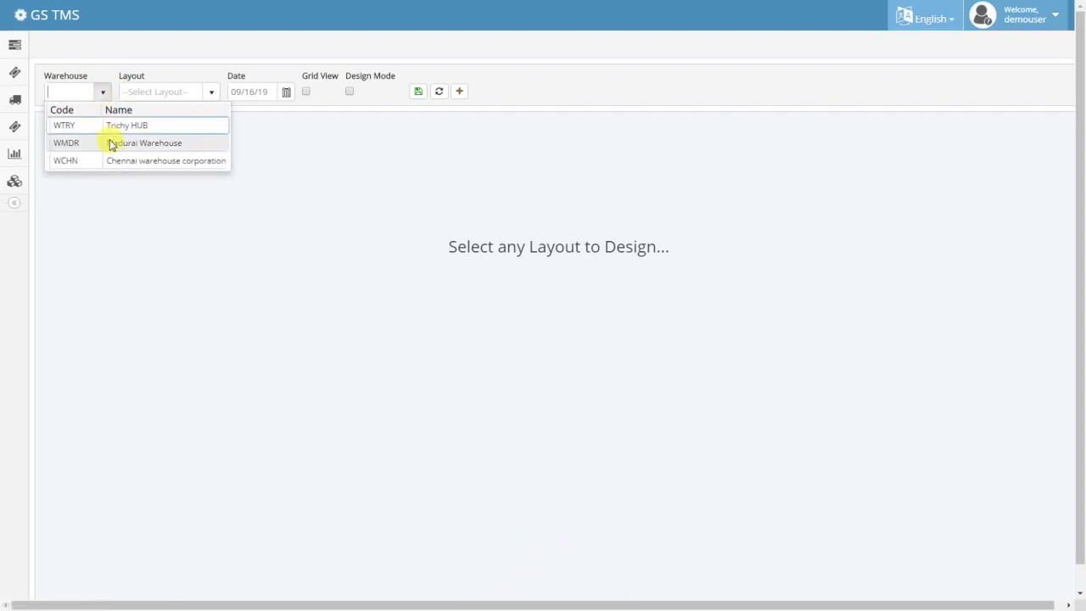
click(199, 144)
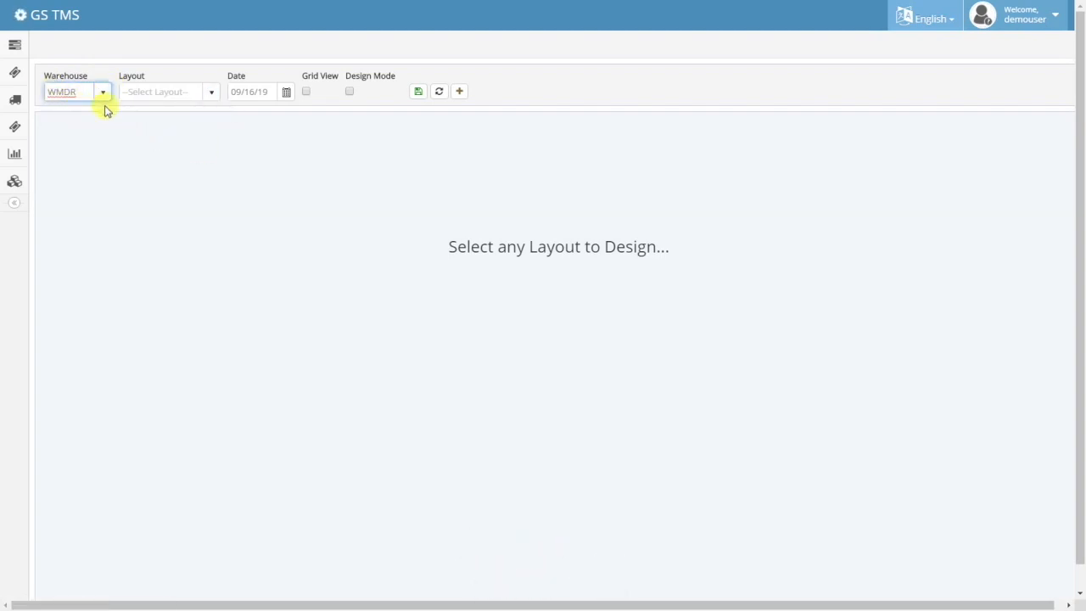
click(212, 97)
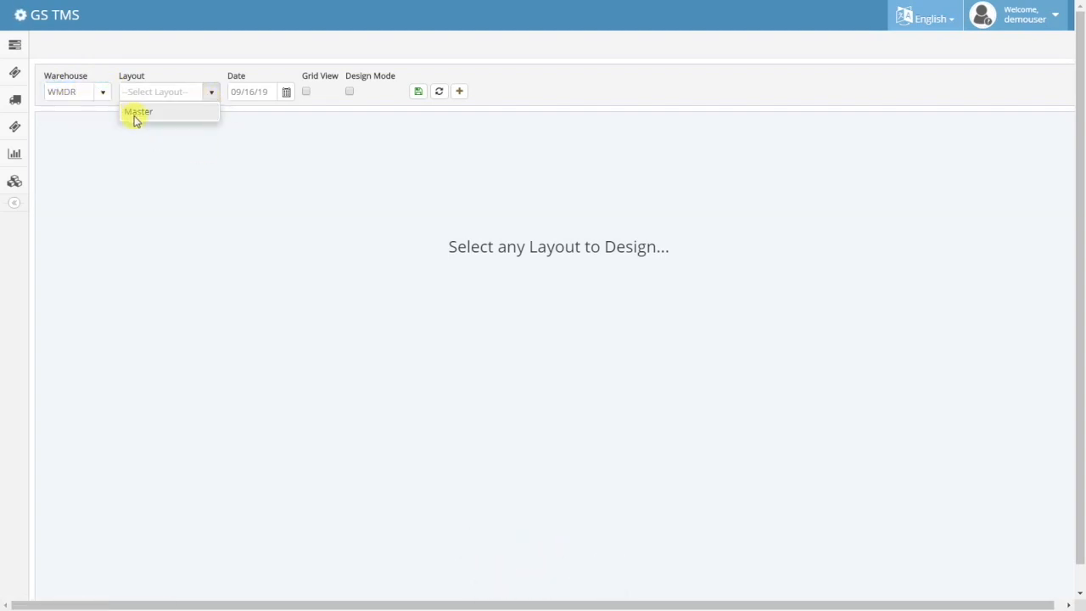
click(140, 113)
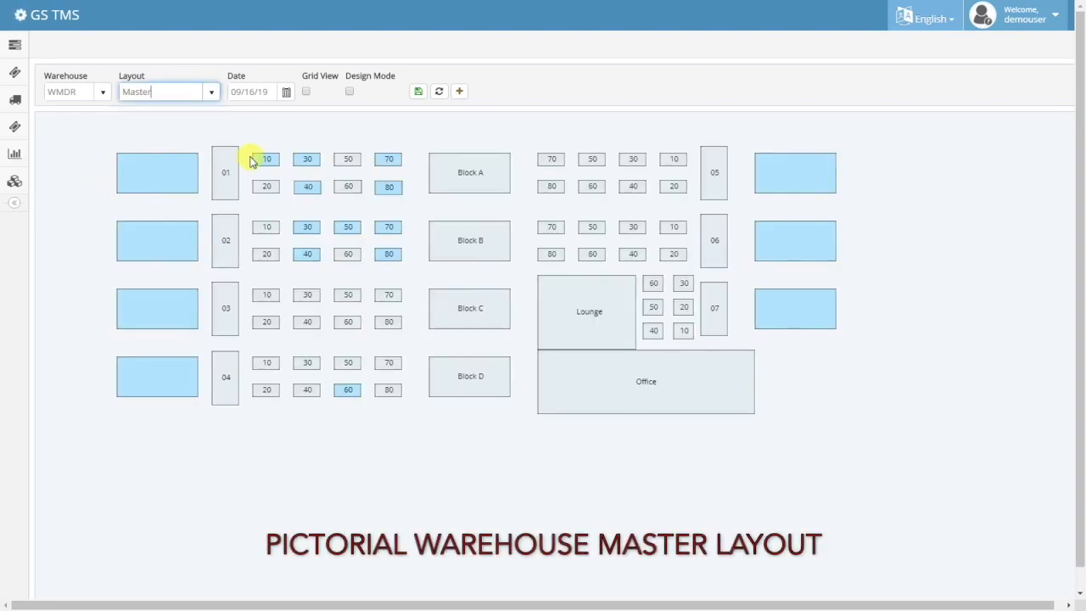
click(286, 93)
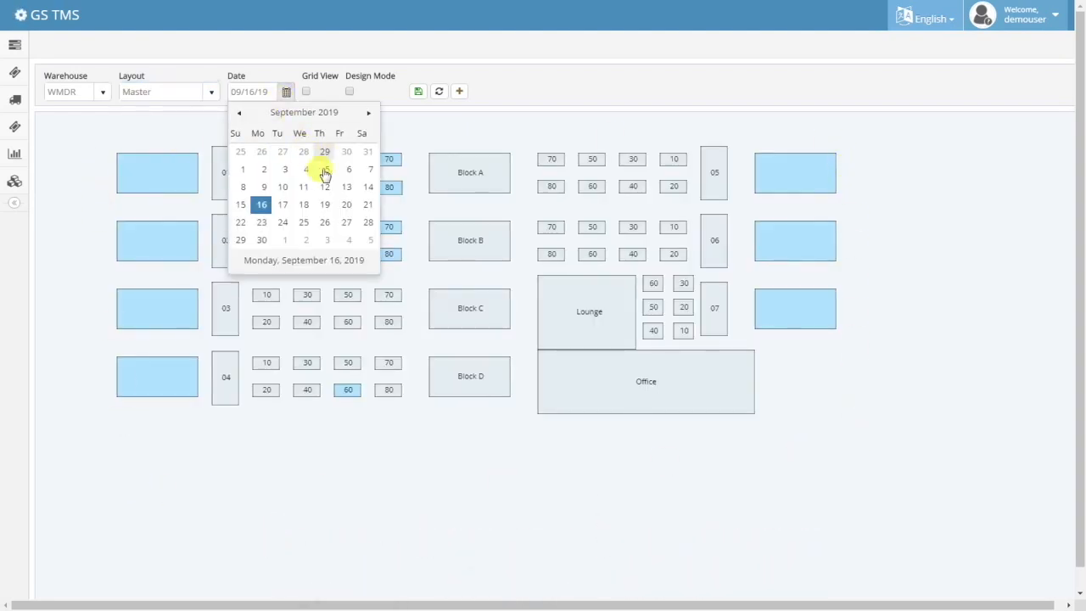
click(368, 187)
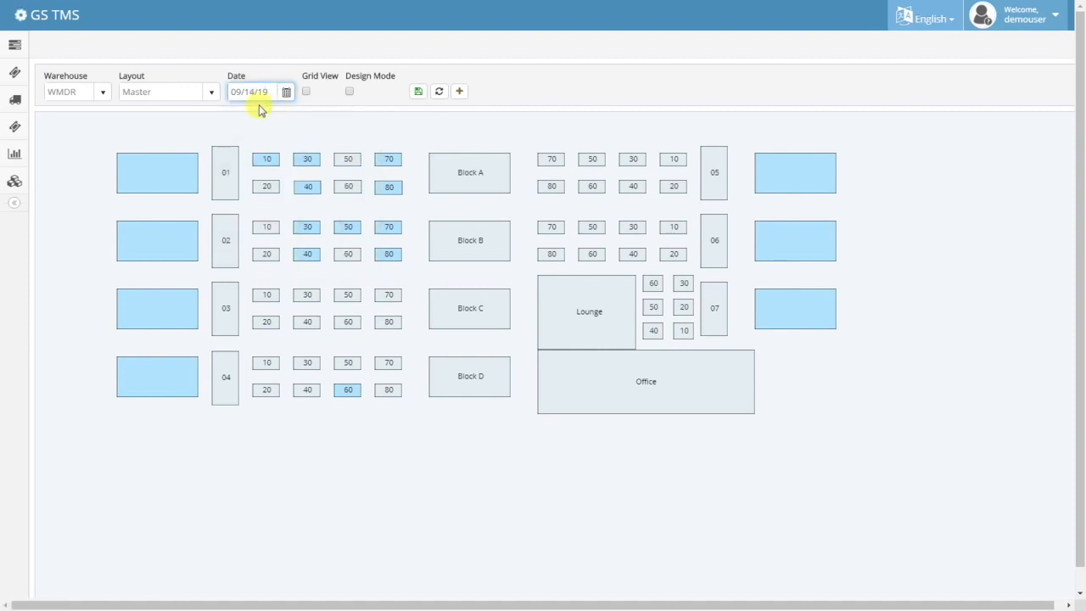
- Enable Grid View on the Master layout, and switch Design Mode on and back off to preview its shape options
click(307, 92)
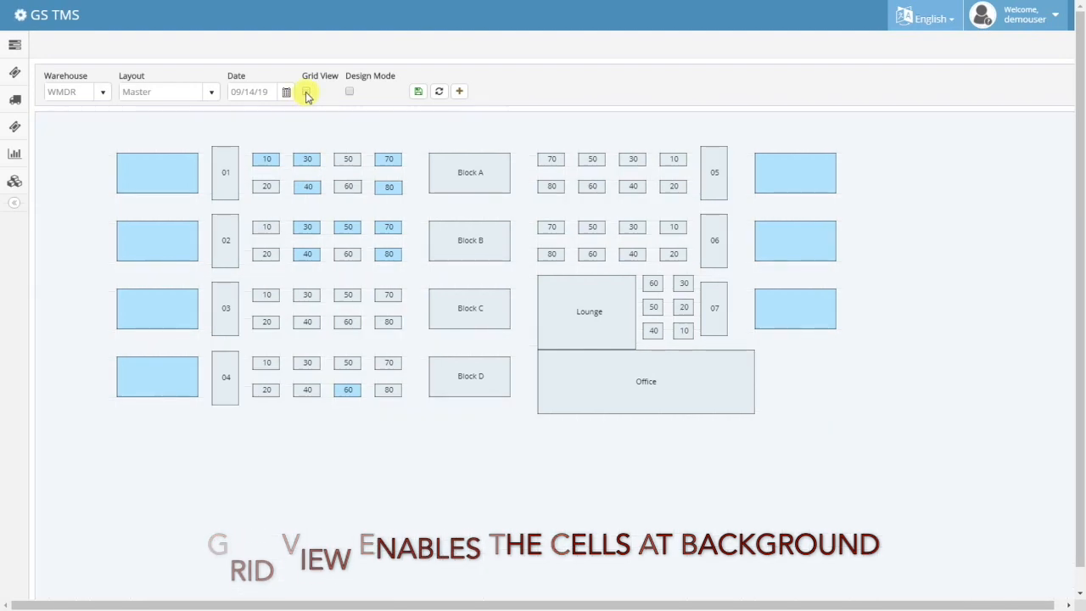
click(349, 91)
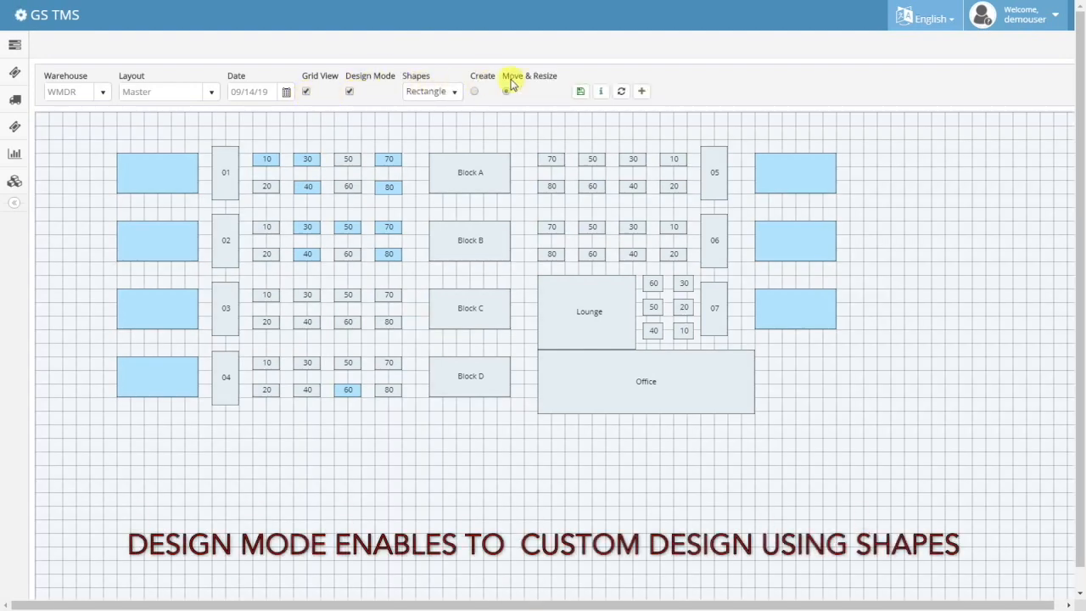
click(349, 91)
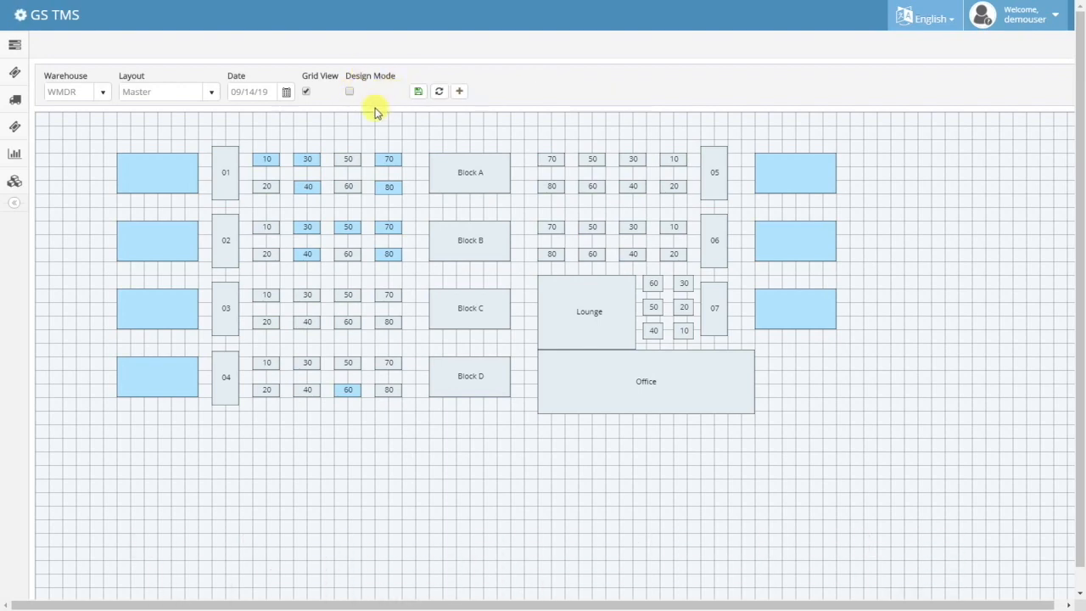
- Add a new empty layout named SampleDesign to the WMDR warehouse
click(459, 91)
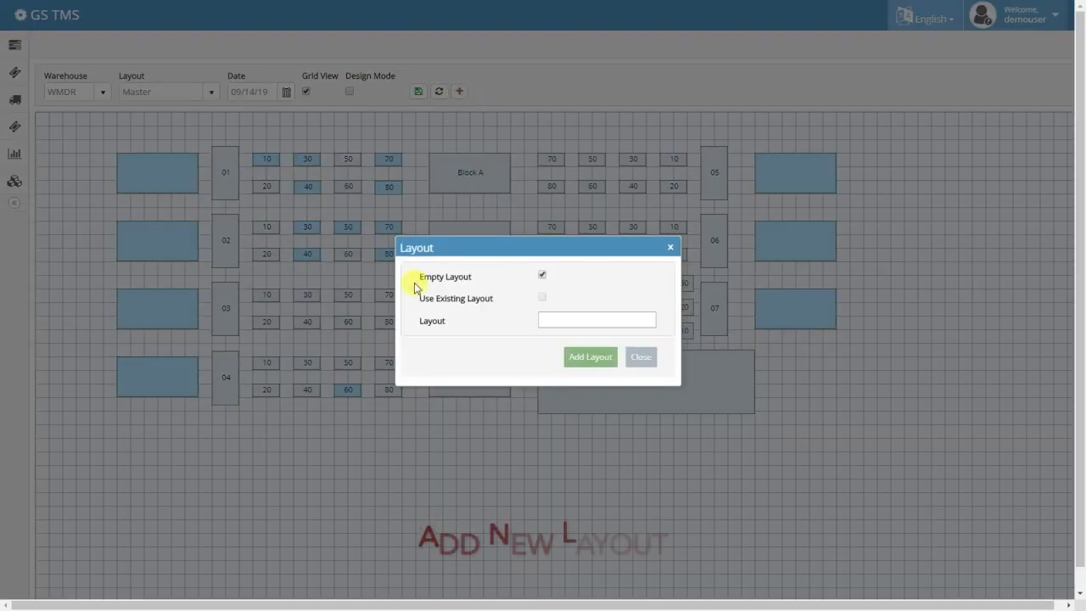
click(561, 320)
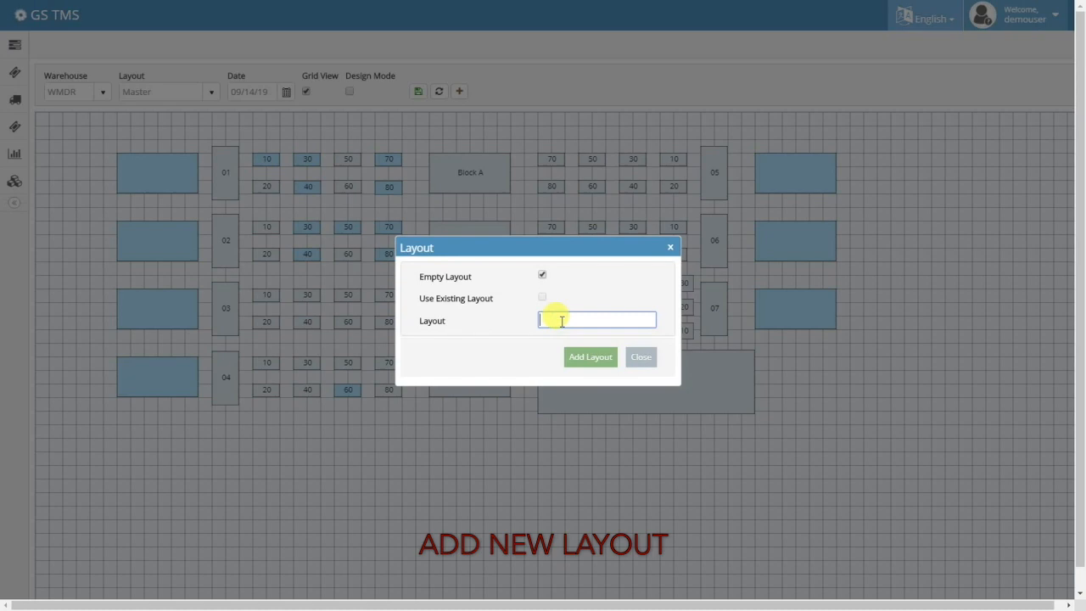
text(SampleDesign)
click(594, 366)
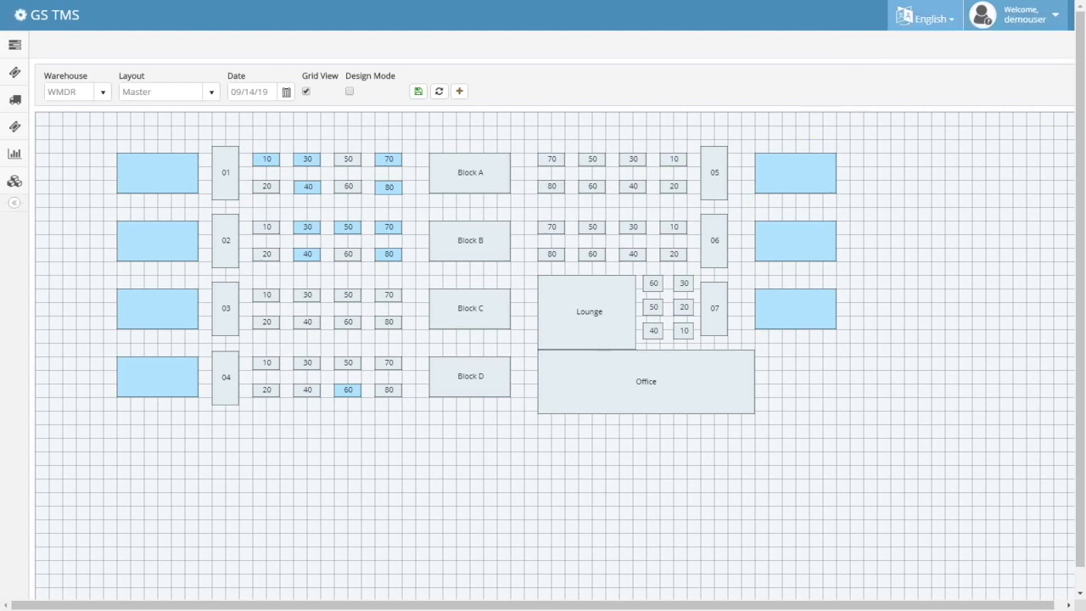
- Load the SampleDesign layout and enable Design Mode
click(212, 93)
click(152, 128)
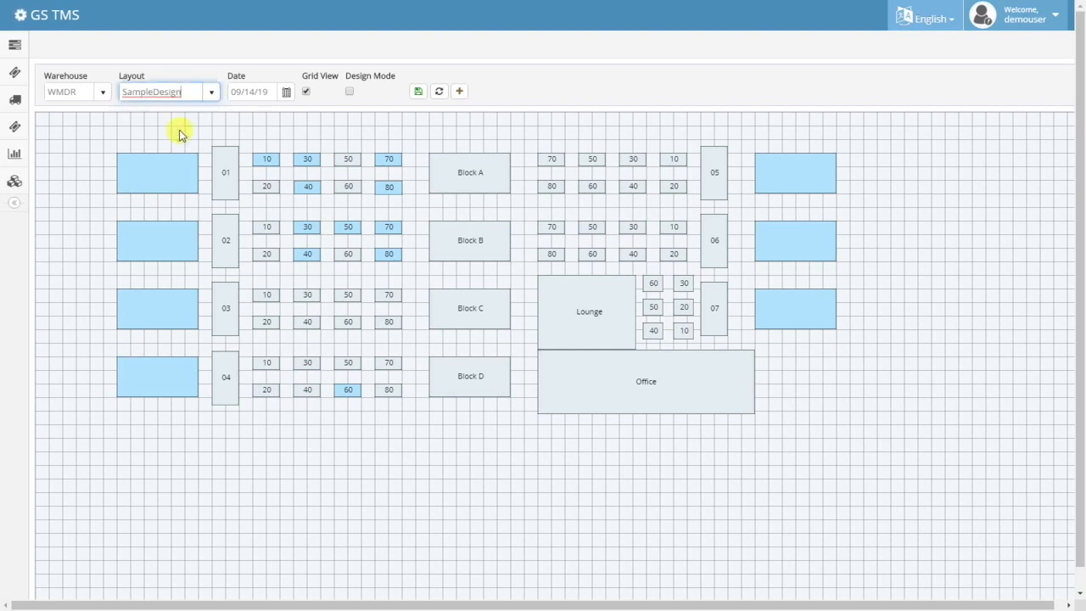
click(350, 92)
- Draw a wide rectangle, a tall rectangle, six small squares in two rows and a second tall rectangle, and save the layout
click(449, 91)
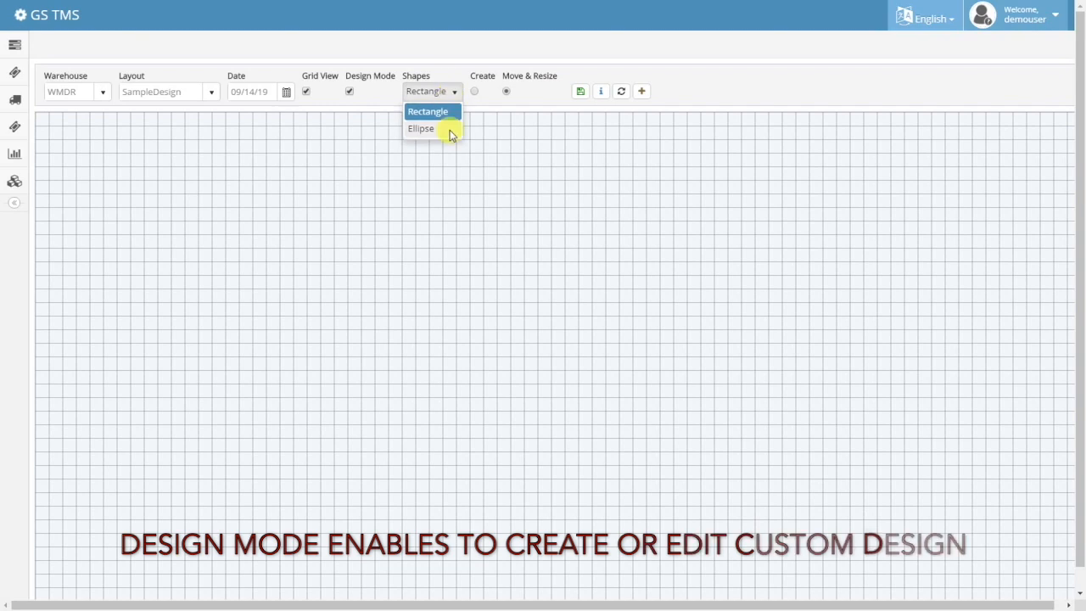
click(449, 111)
click(475, 93)
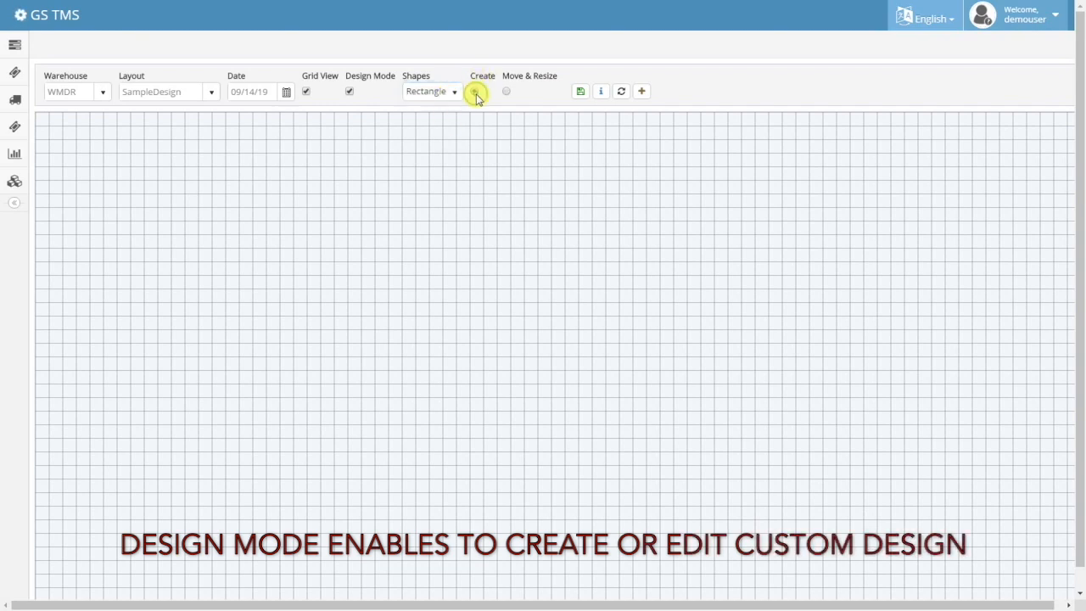
mouse_move(90, 166)
mouse_down()
mouse_move(104, 206)
mouse_move(158, 206)
mouse_up()
drag(184, 153, 225, 221)
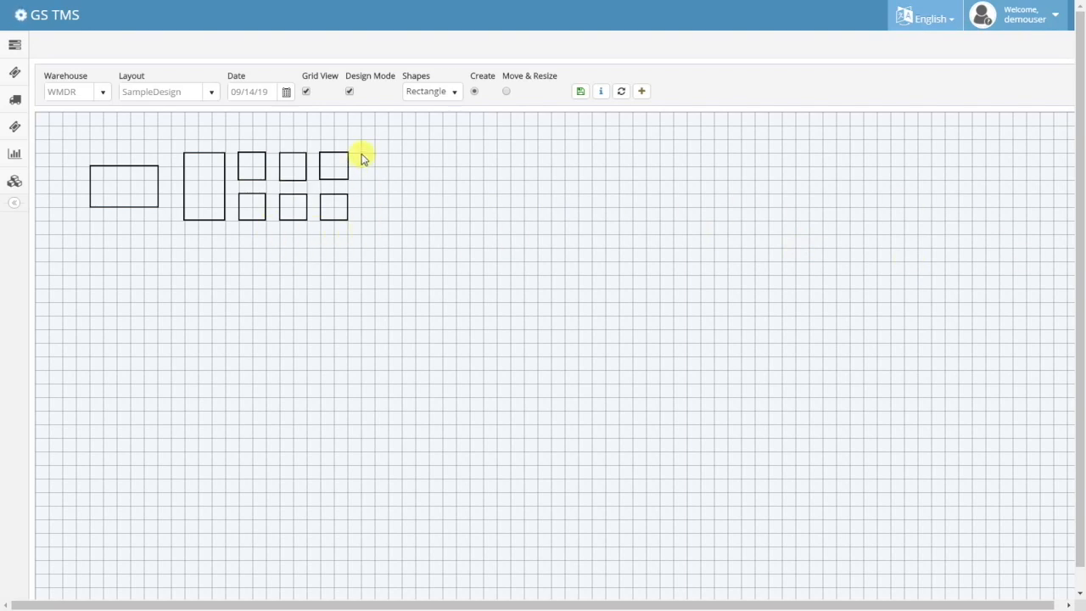
drag(365, 169, 403, 224)
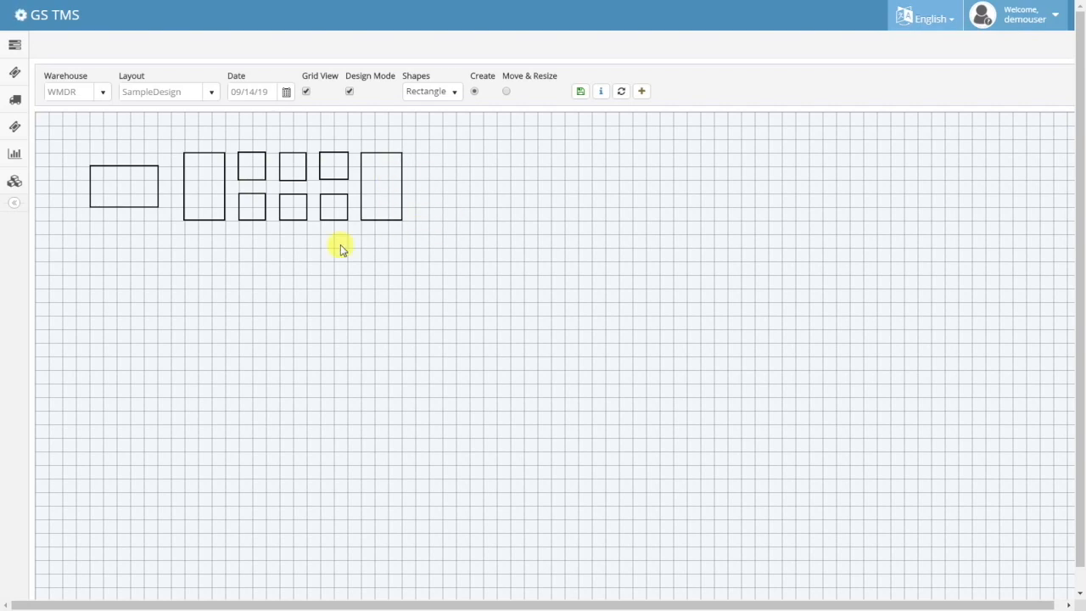
click(581, 94)
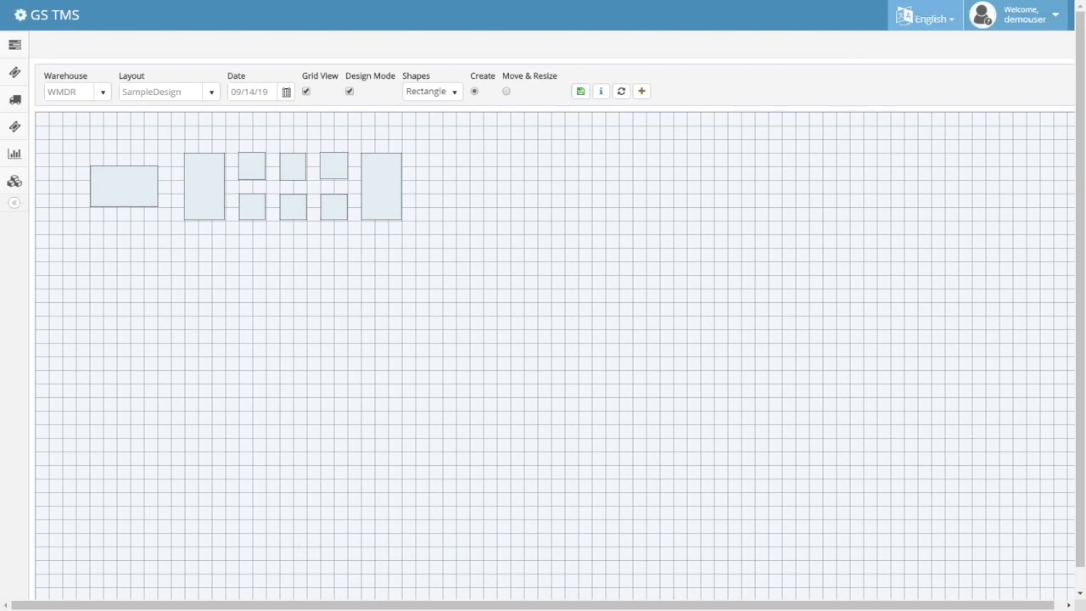
- Switch to Move & Resize mode and nudge the tall rectangle beside the wide one slightly
click(507, 92)
click(195, 210)
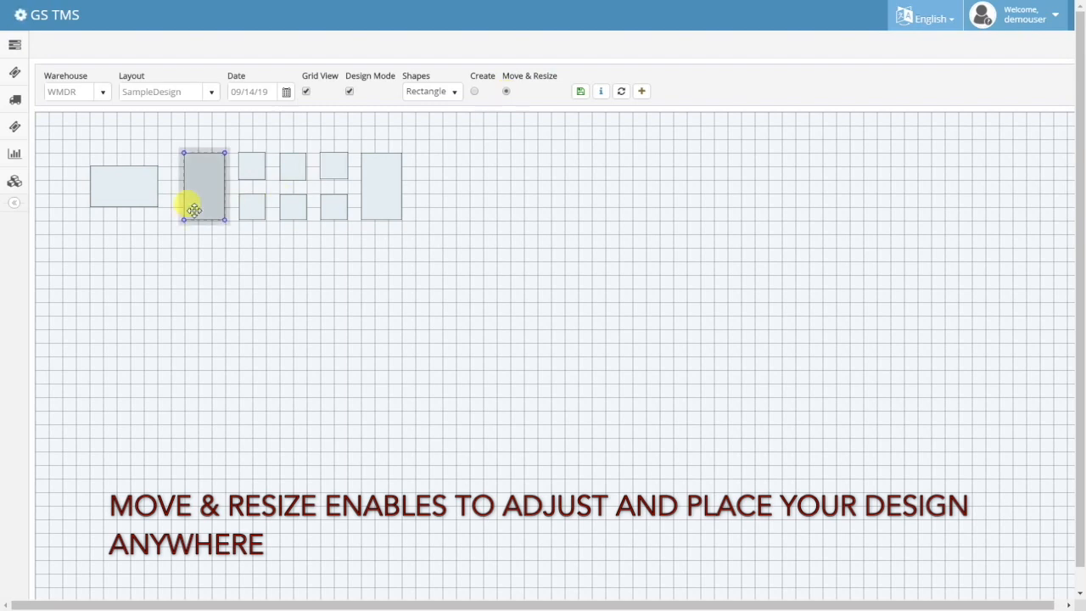
click(371, 219)
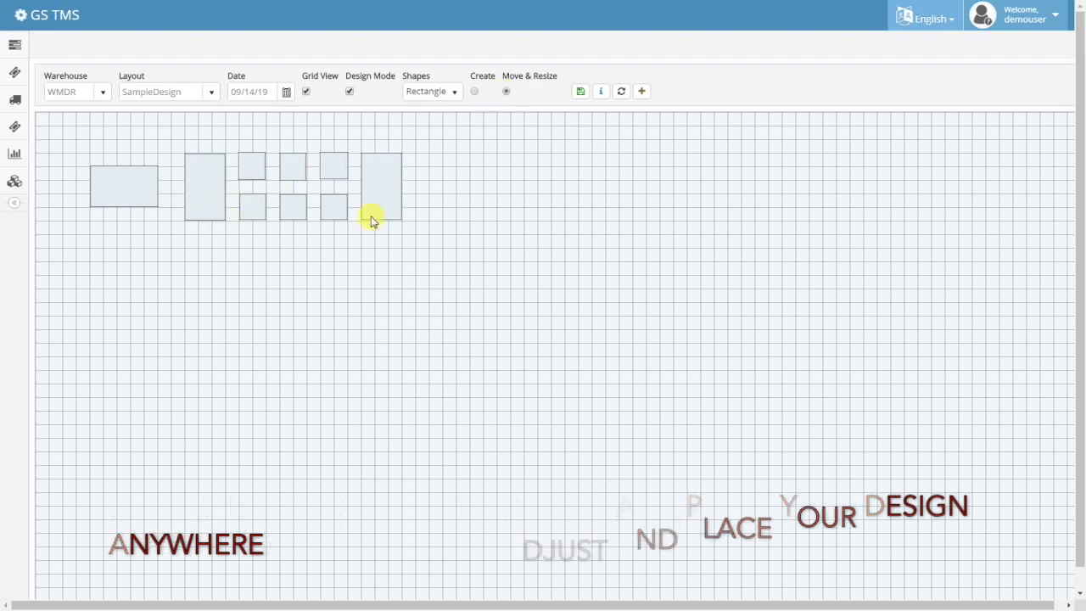
- Define the tall rectangle beyond the small squares as a Block with block A and name A
double_click(380, 169)
click(516, 242)
click(439, 255)
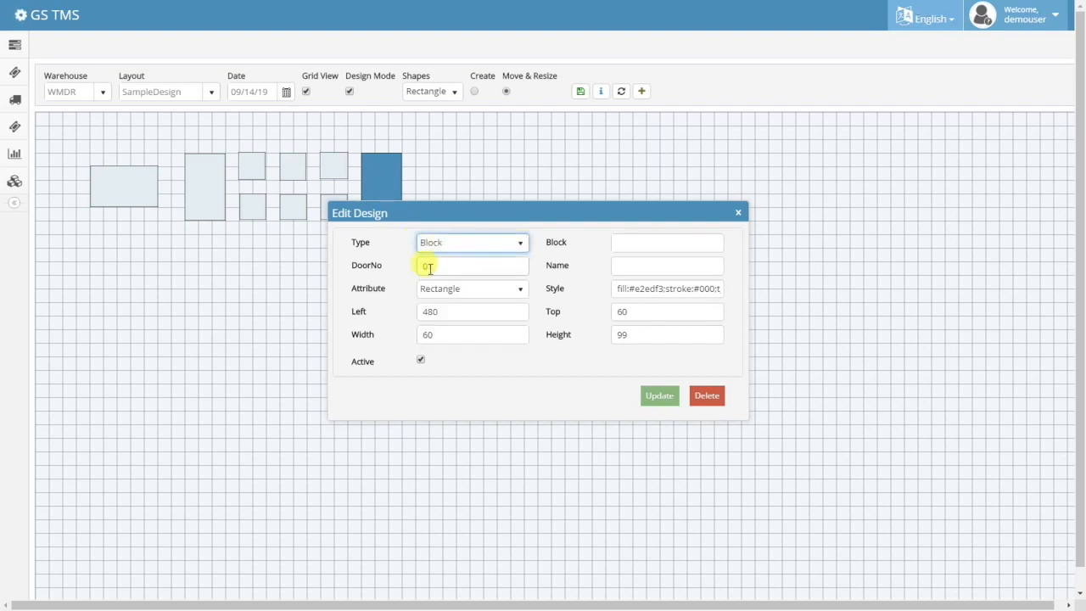
click(621, 242)
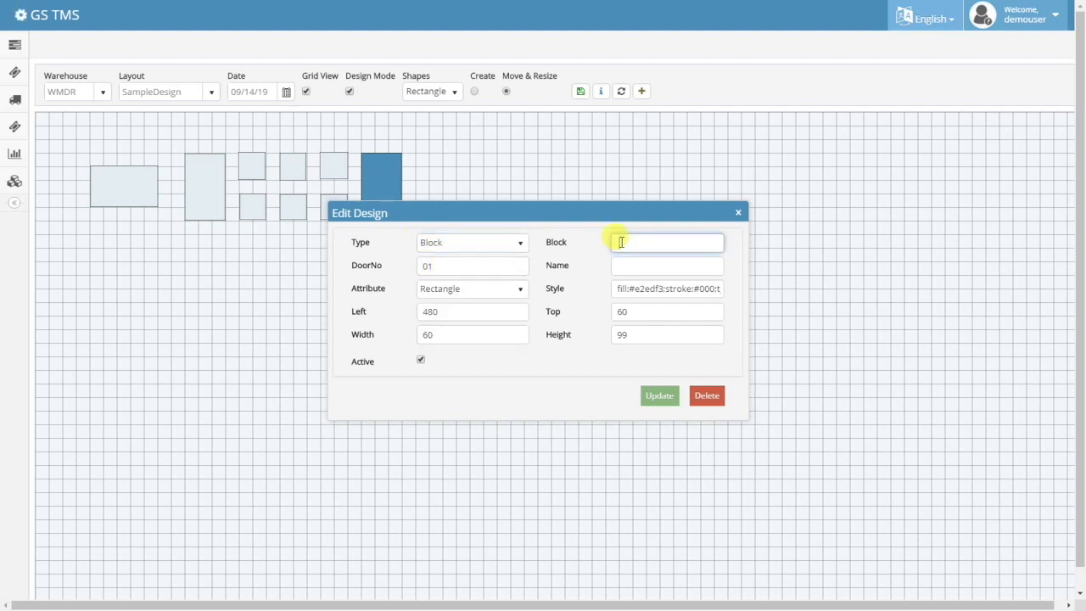
text(A)
click(628, 266)
text(A)
click(664, 398)
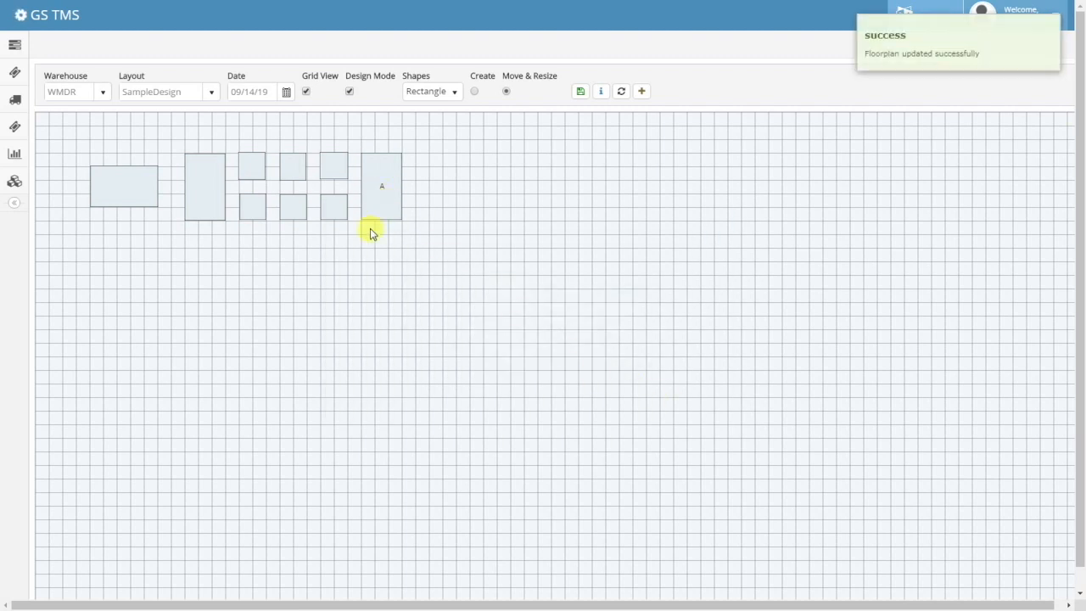
- Define the wide rectangle as Equipment belonging to block A and update it
double_click(114, 195)
click(507, 244)
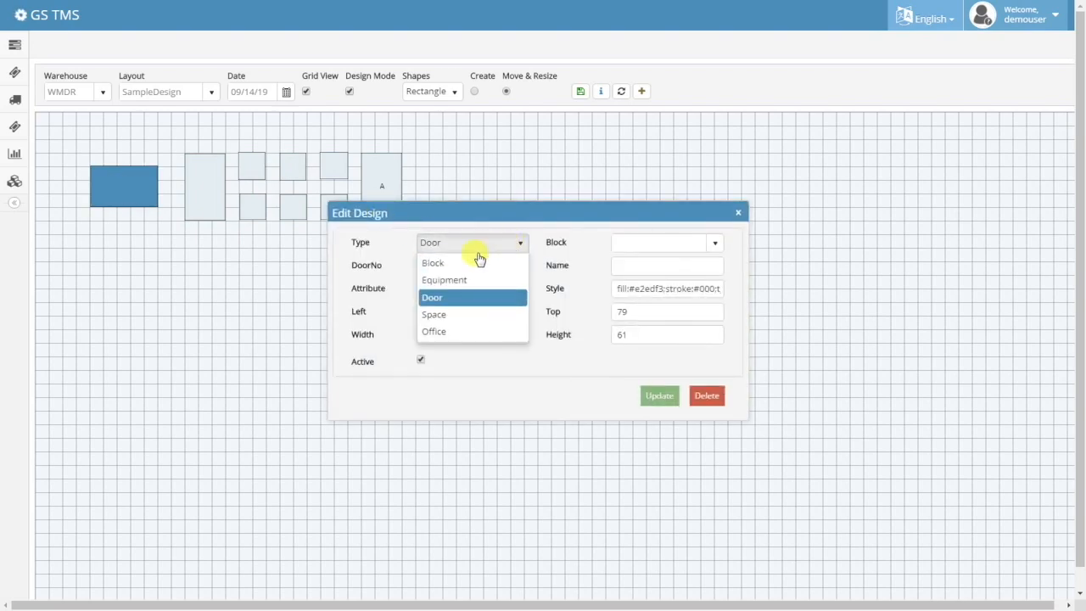
click(450, 280)
click(715, 244)
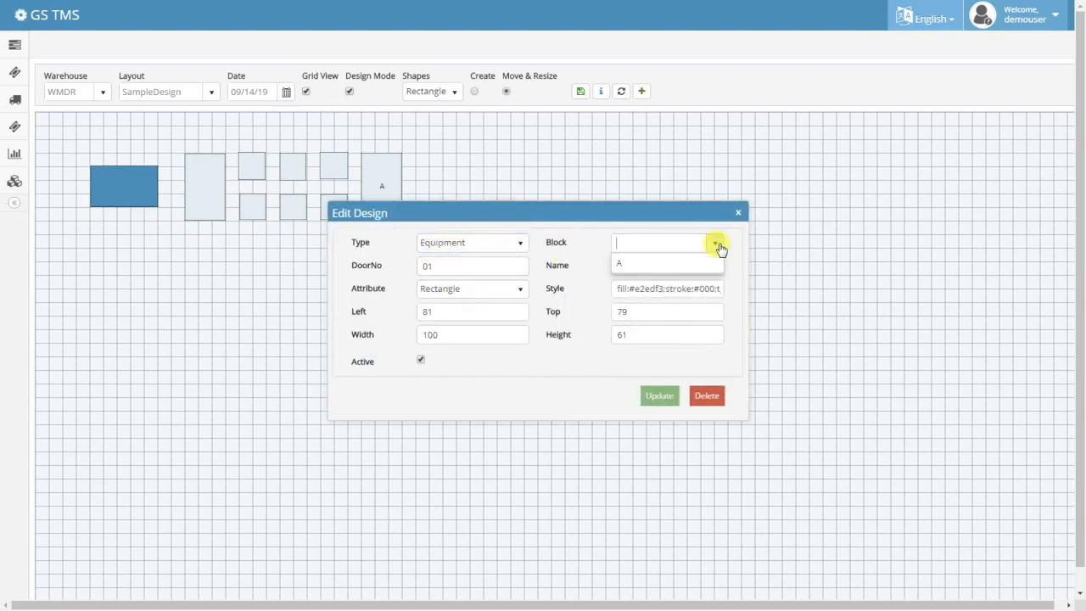
click(628, 264)
click(656, 398)
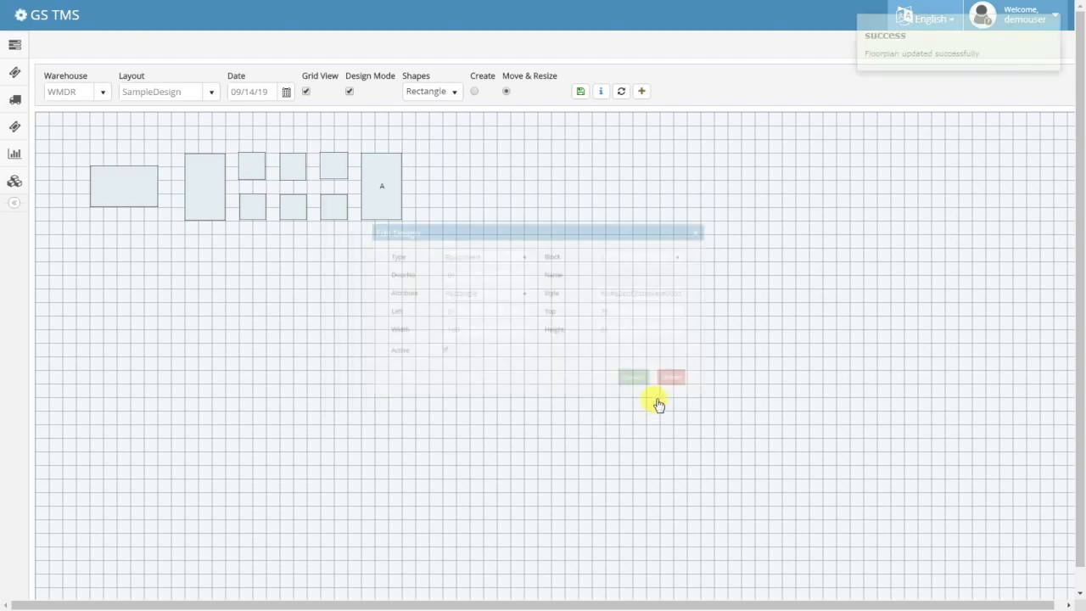
- Assign the tall Door rectangle beside the equipment to block A and name it 01
click(207, 216)
click(711, 244)
click(643, 264)
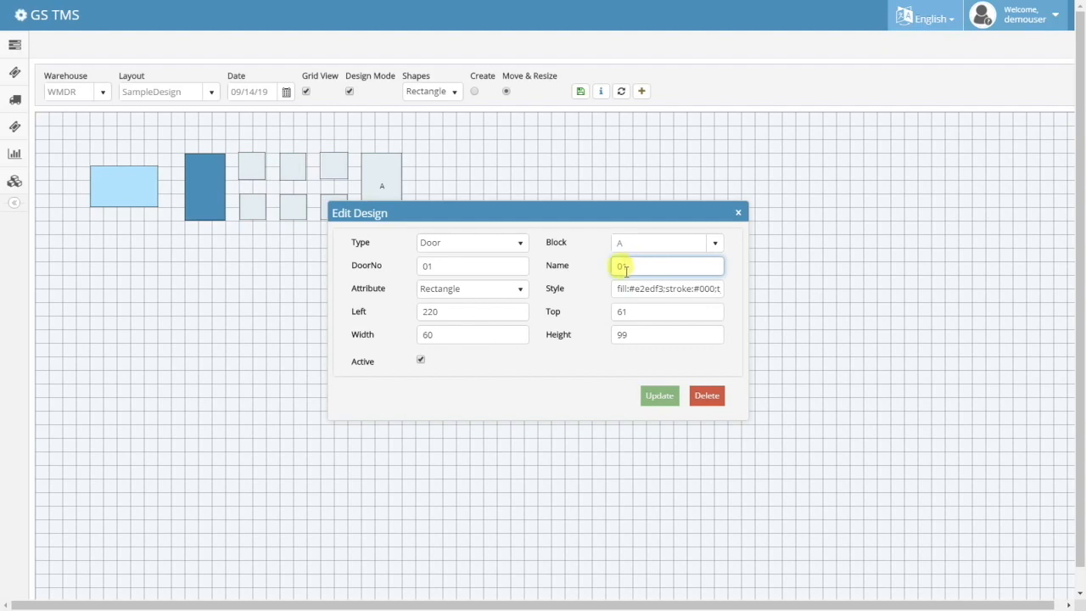
click(658, 402)
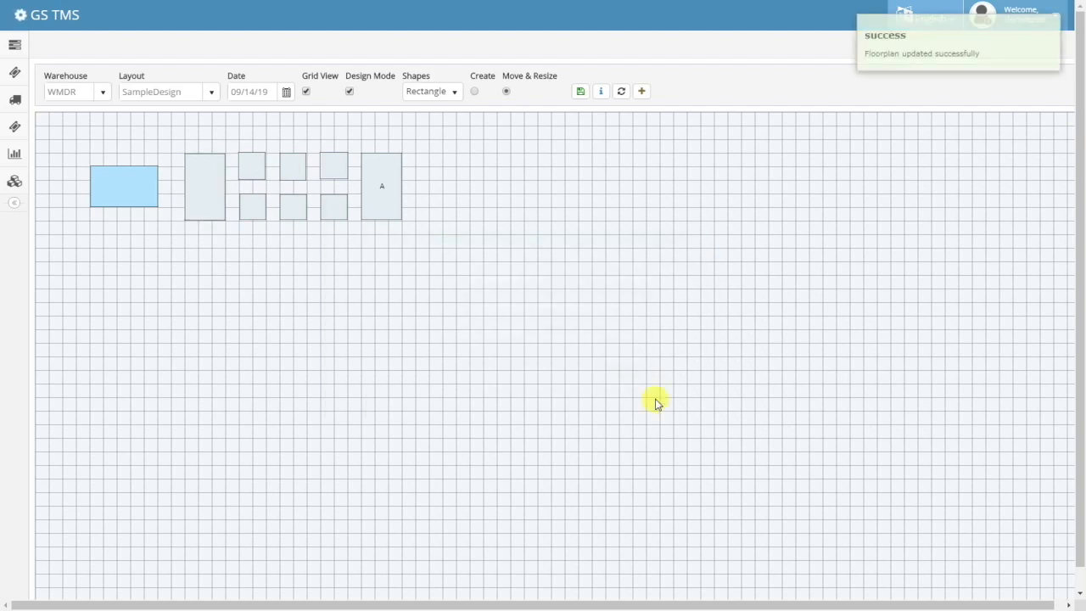
- Define the small squares as Spaces in block A, named 10, 30, 50 in the upper row and 20, 40, 60 in the lower
double_click(255, 171)
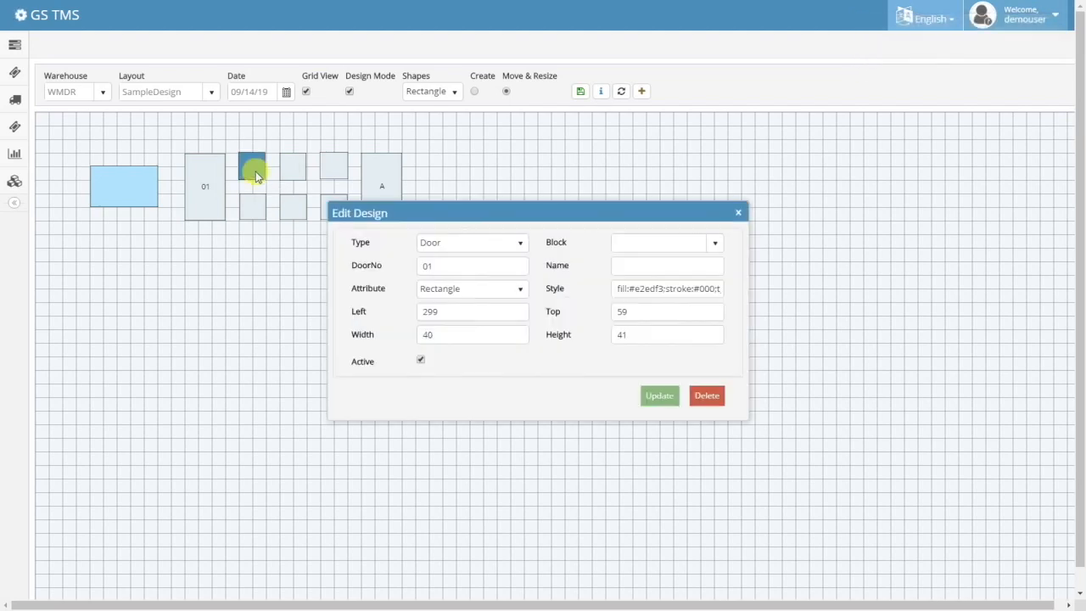
click(518, 245)
click(434, 314)
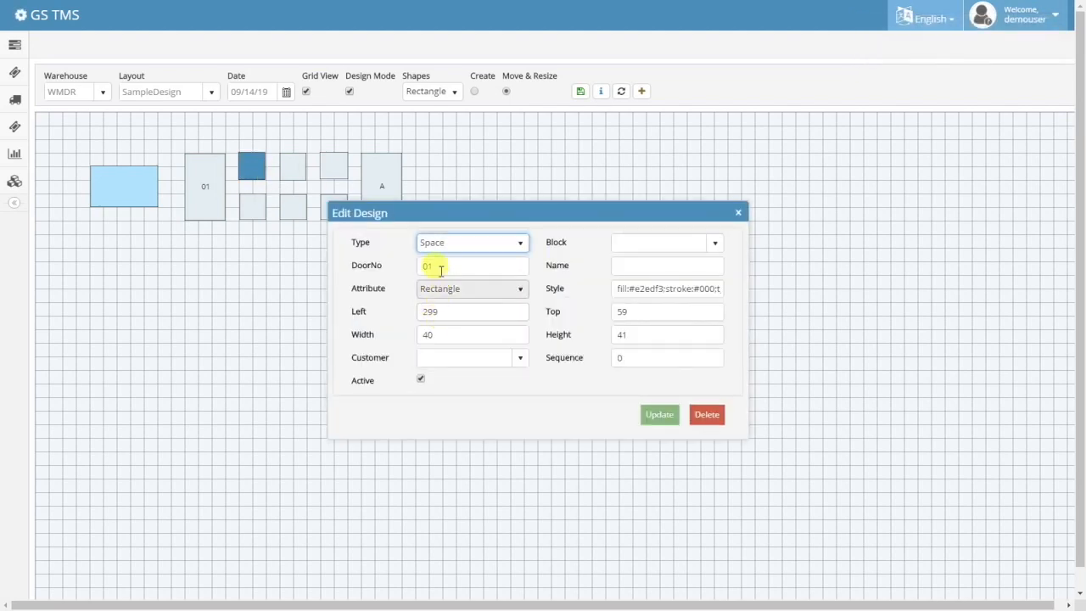
click(714, 244)
click(638, 262)
click(633, 266)
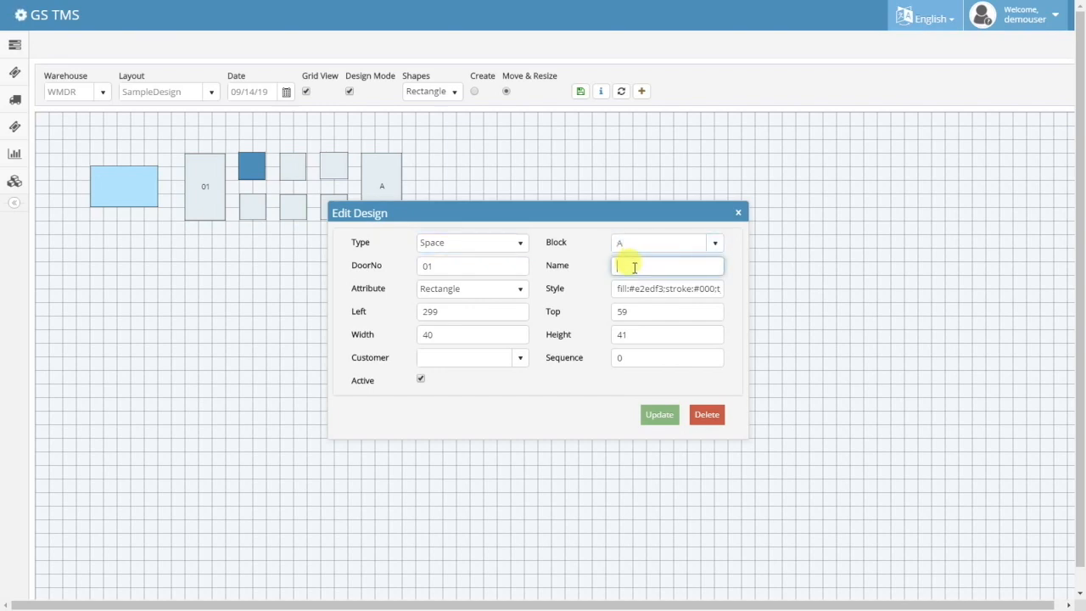
text(10)
click(659, 415)
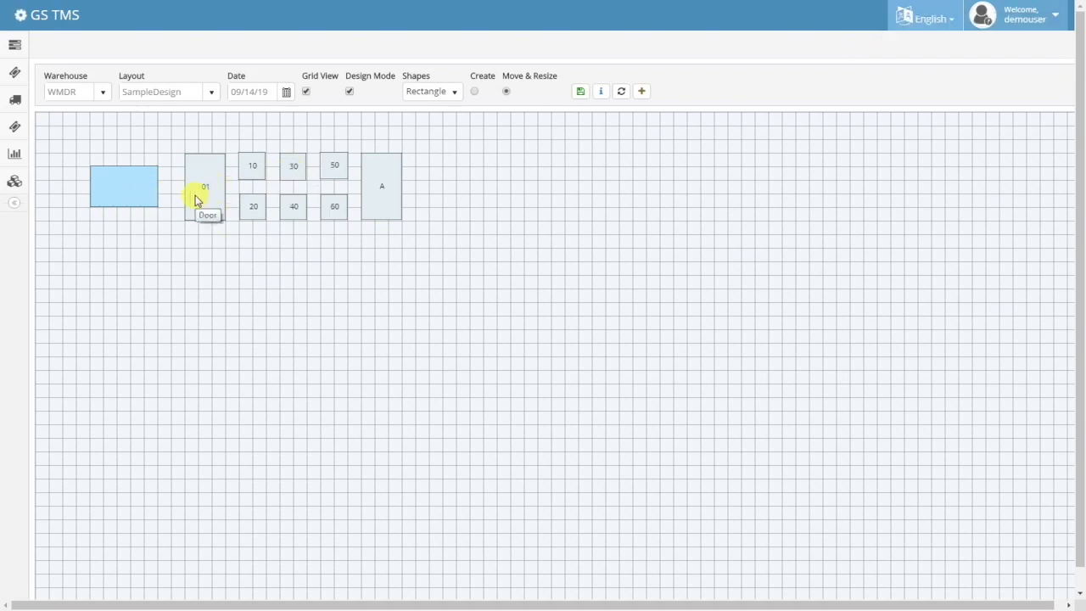
- Assign the customer BHEL TRAINING CENTRE to space 20 and check the assignment on the layout
click(252, 212)
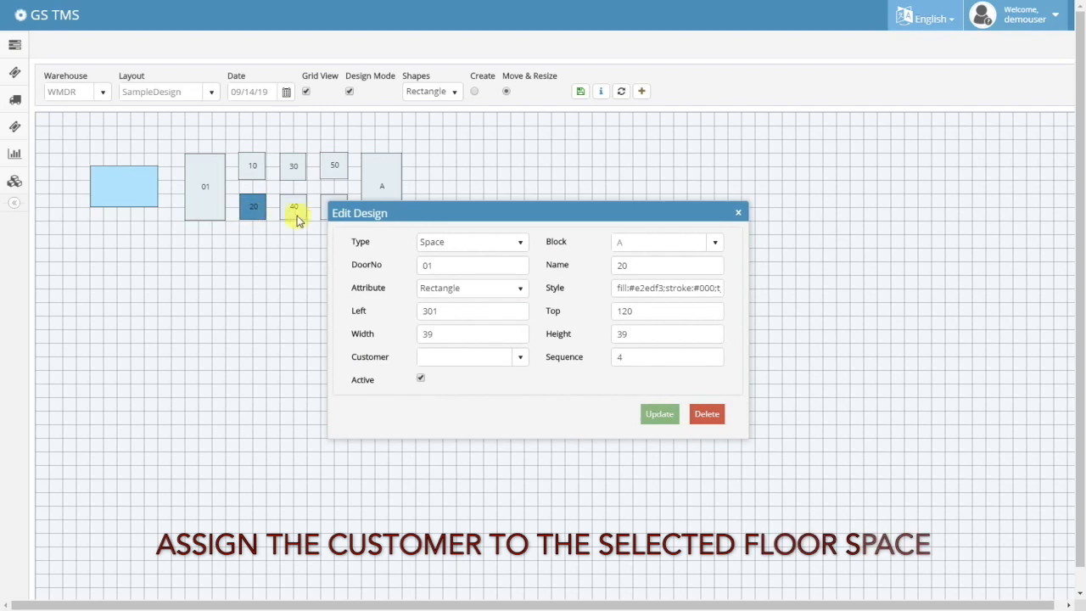
click(514, 359)
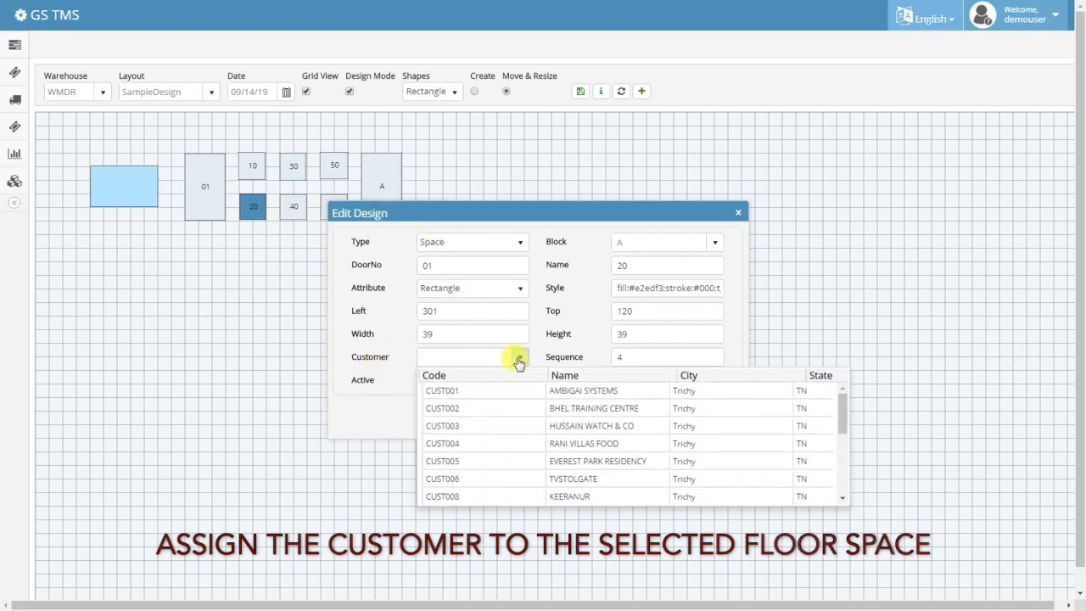
click(597, 411)
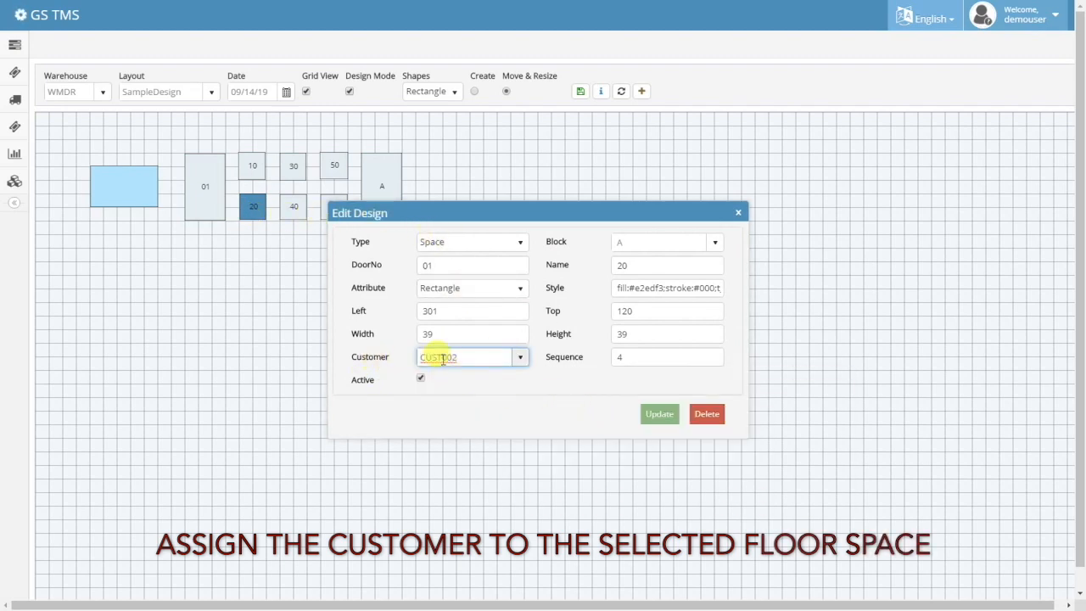
click(654, 412)
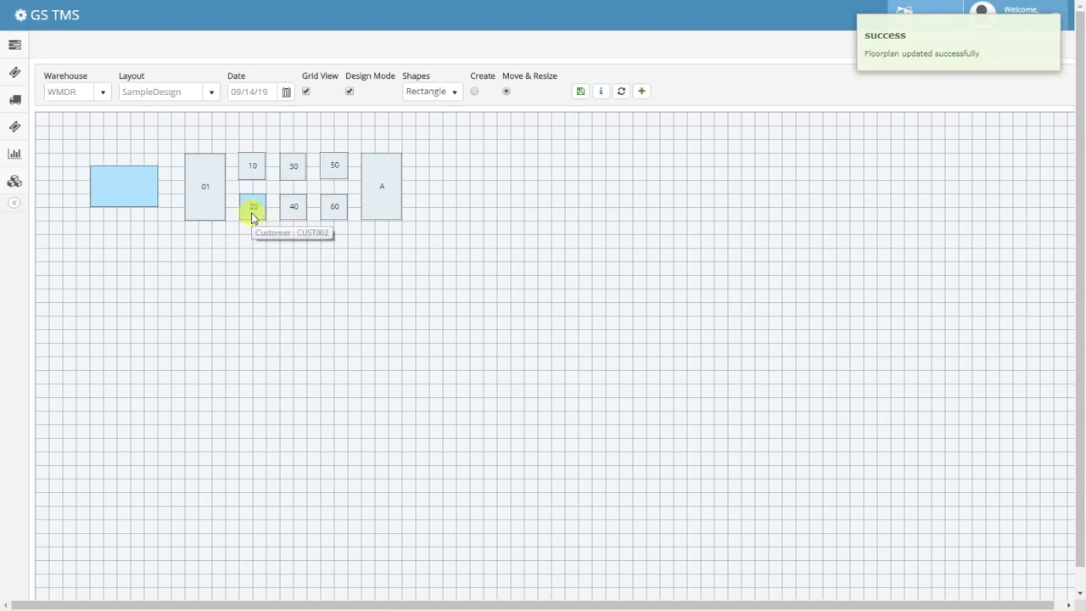
mouse_move(259, 212)
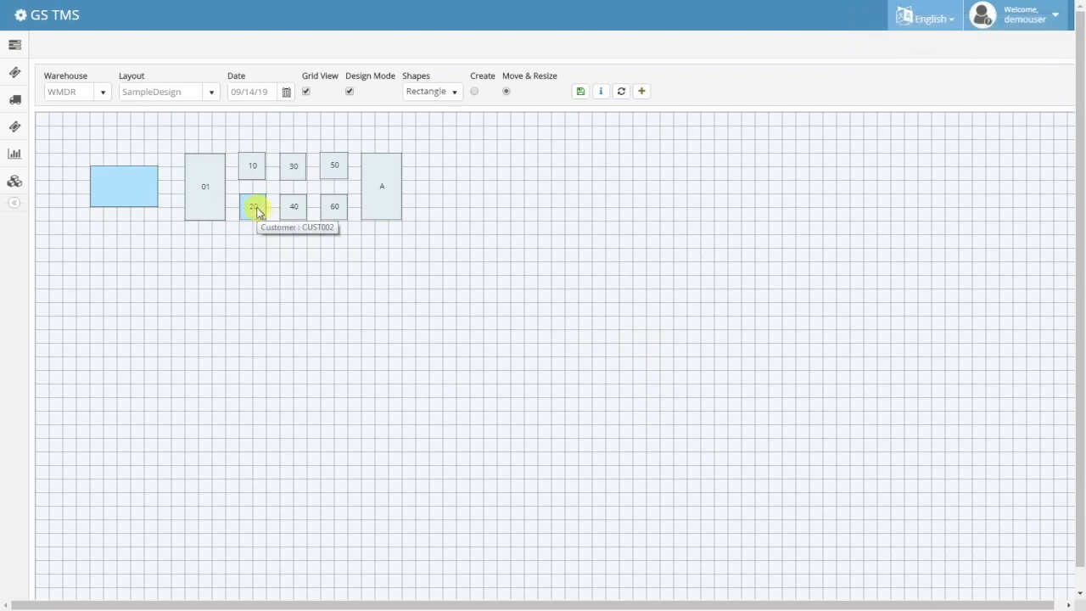
- Turn off Design Mode and load the Master layout
click(350, 92)
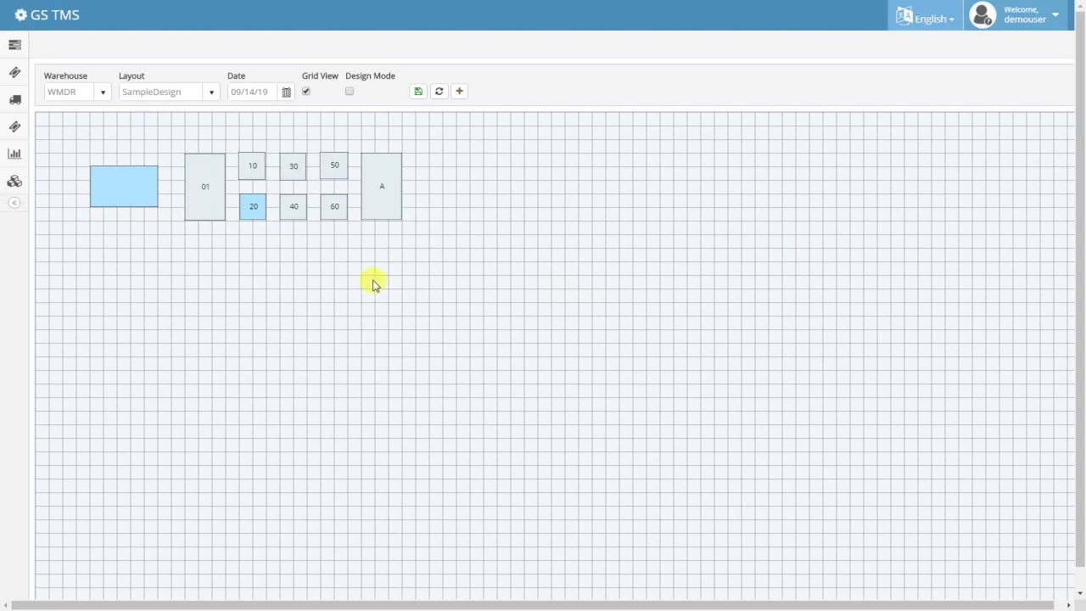
click(212, 94)
click(170, 110)
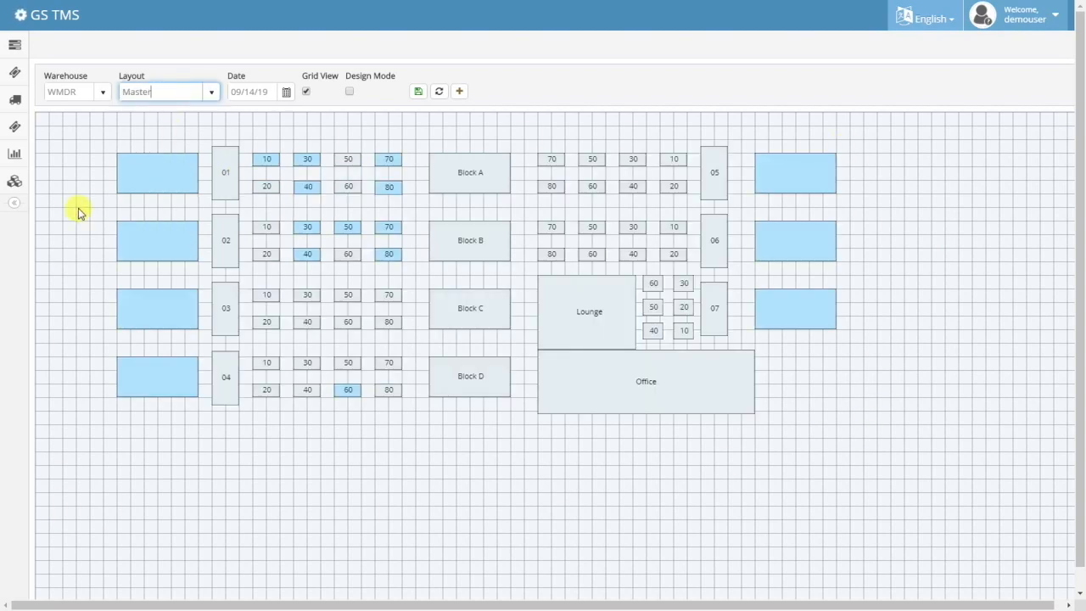
- Review the stop and space customers in the customer grid for door 01's spaces, and close the grid
click(233, 173)
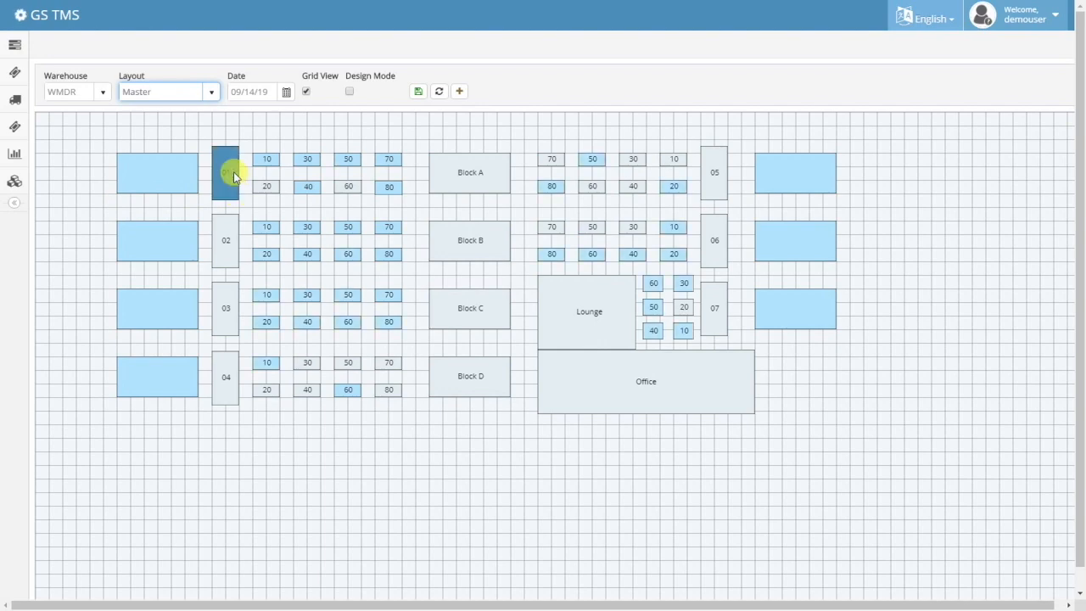
click(307, 165)
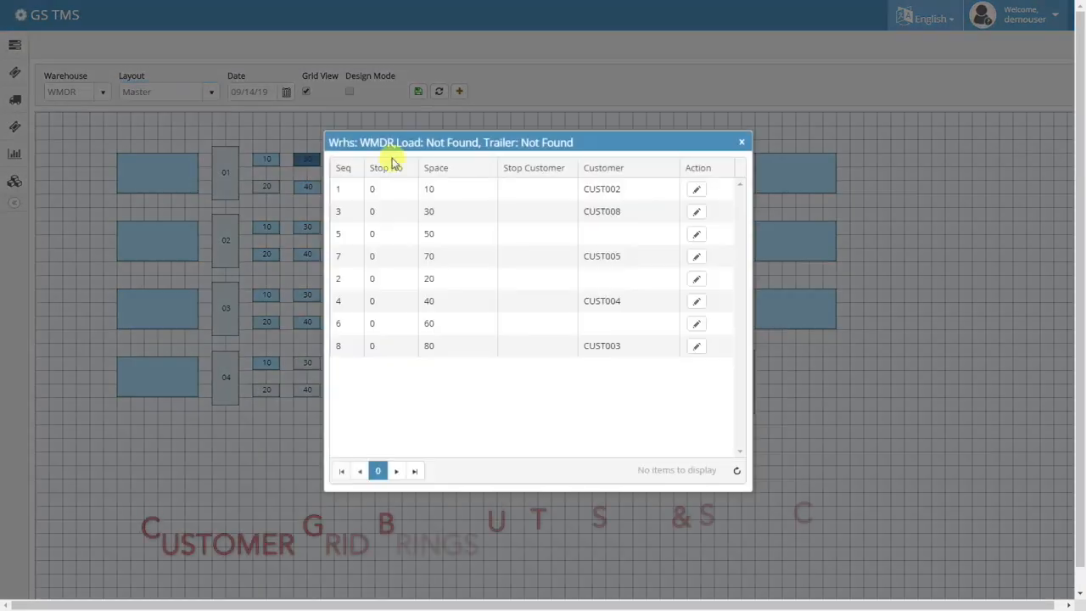
drag(615, 142, 752, 122)
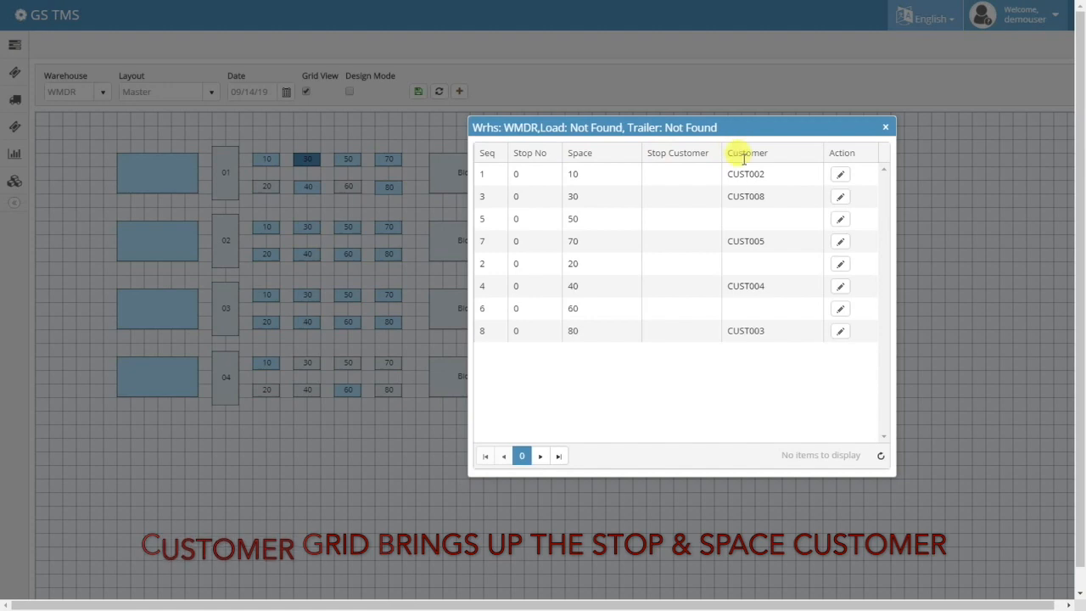
click(885, 129)
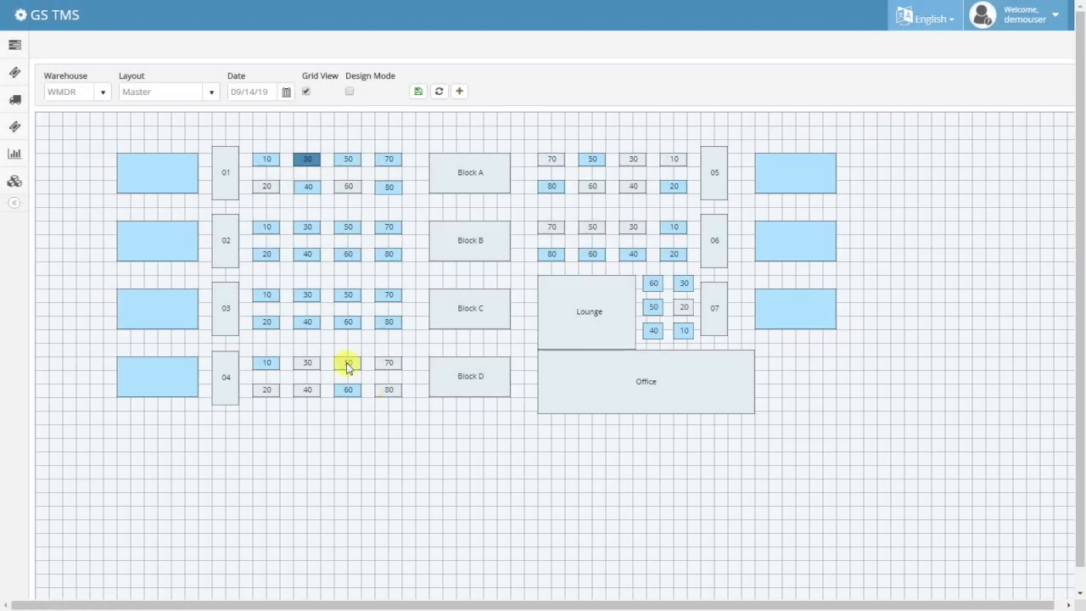
click(227, 175)
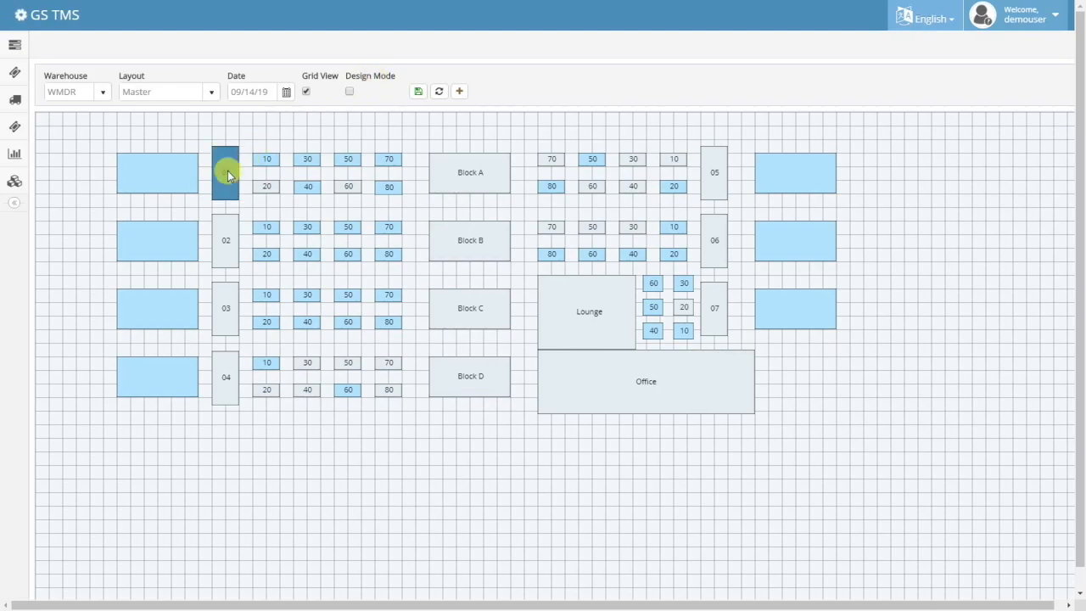
double_click(228, 173)
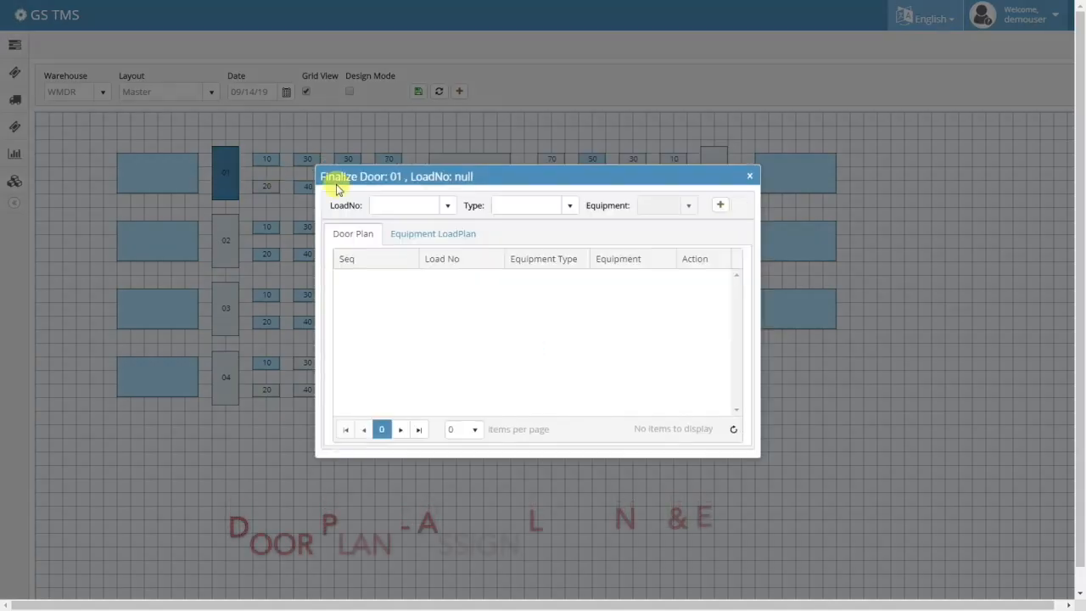
click(448, 208)
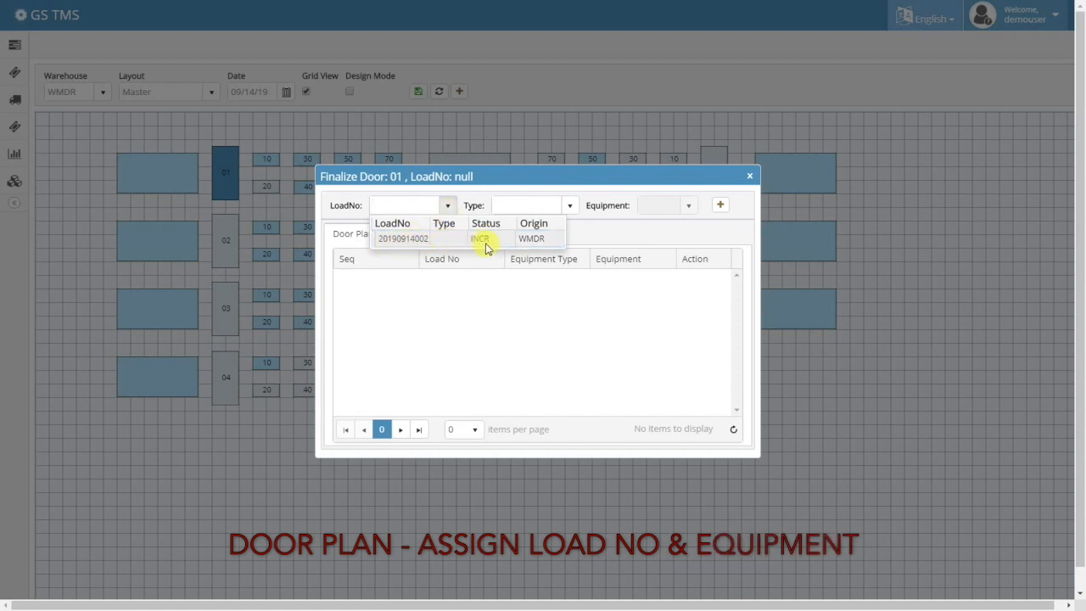
click(547, 241)
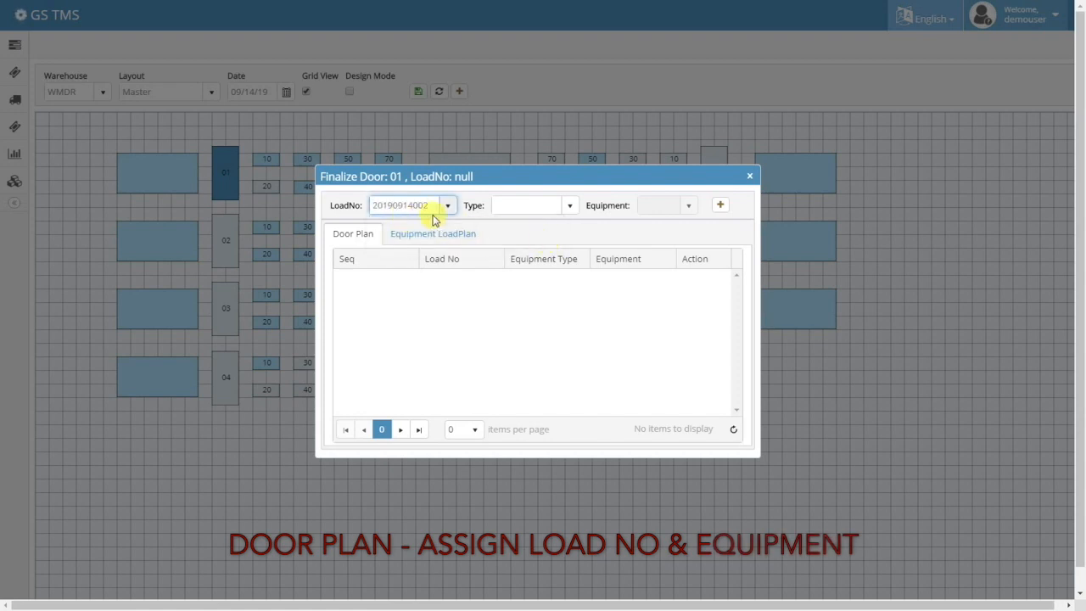
click(570, 208)
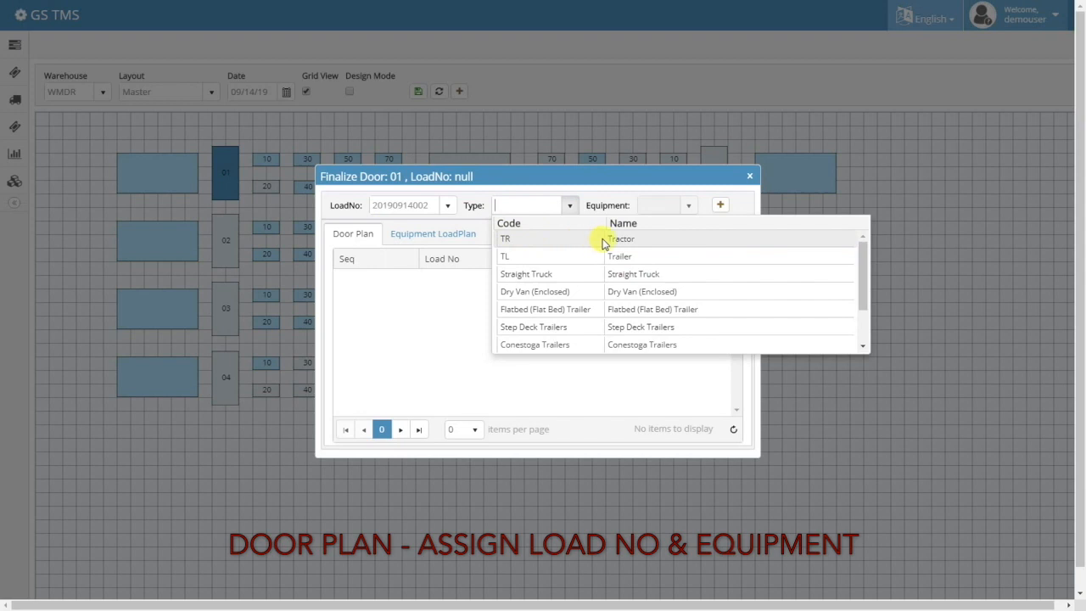
click(612, 255)
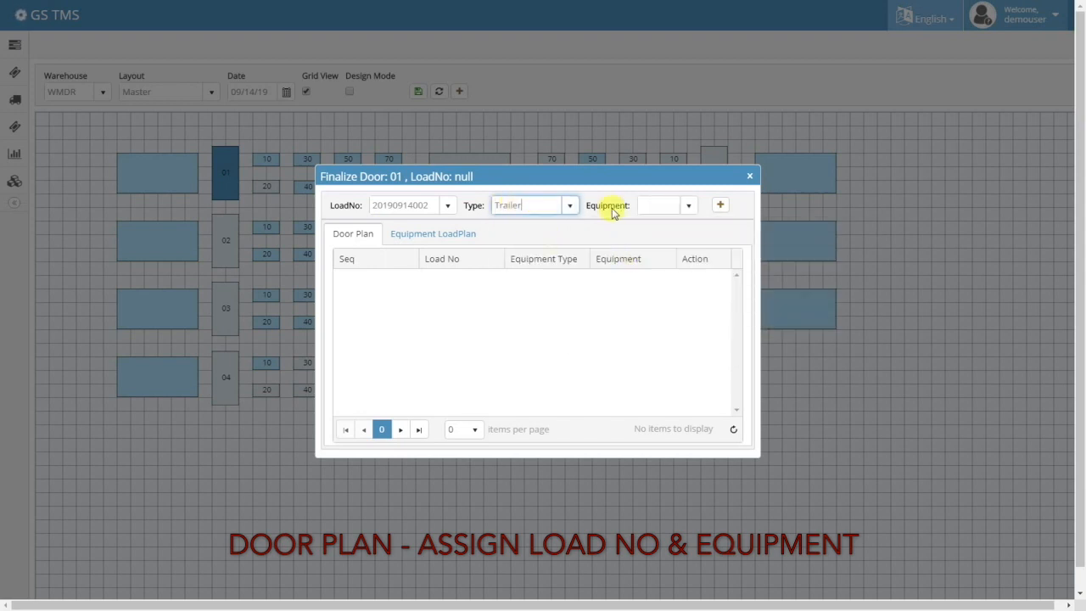
click(665, 206)
text(WMDR)
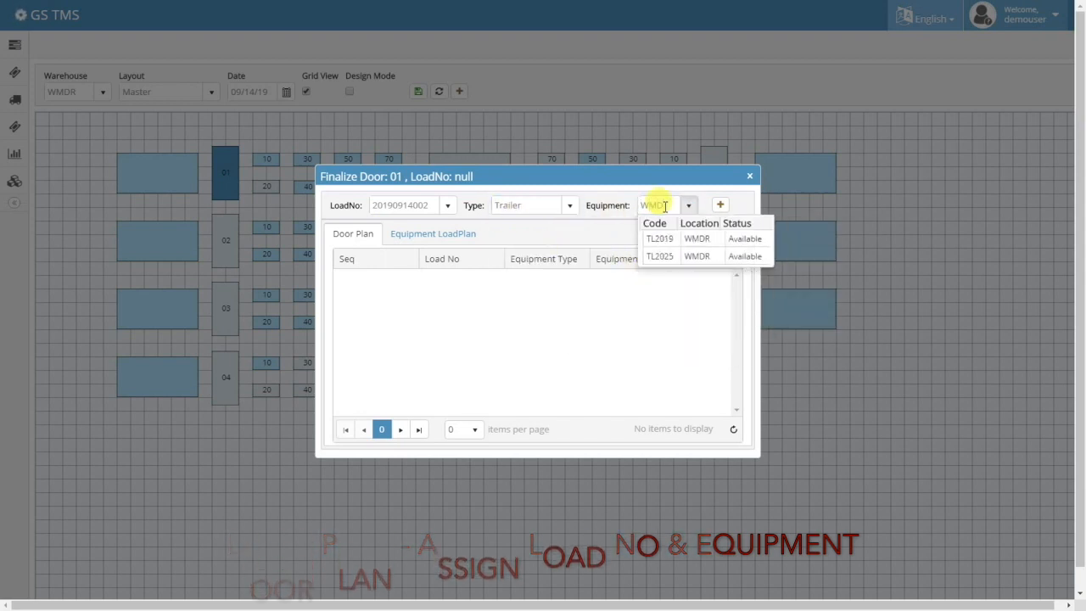
click(746, 257)
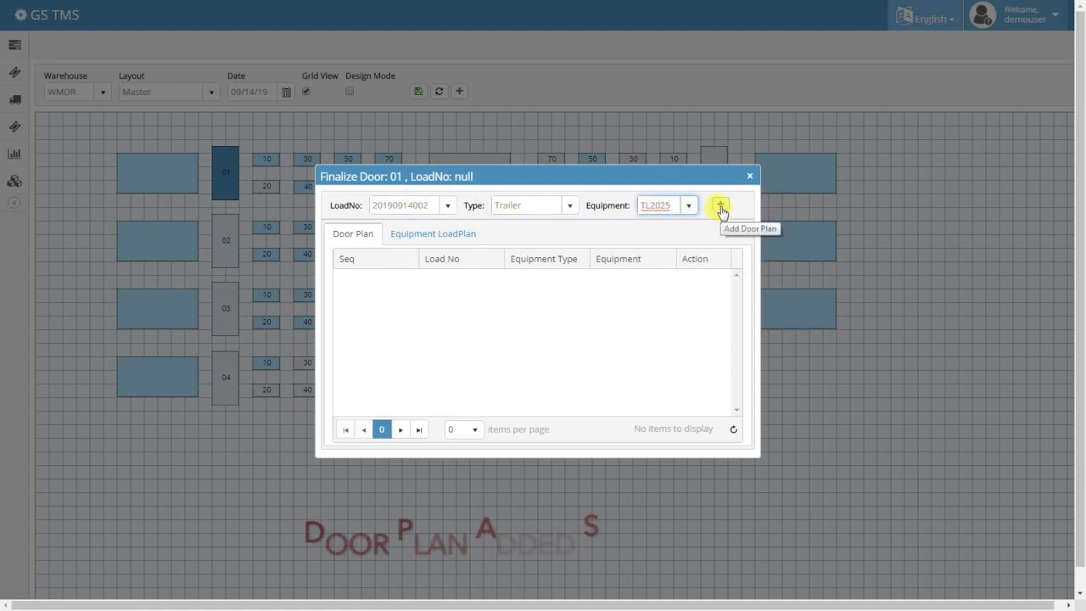
click(719, 206)
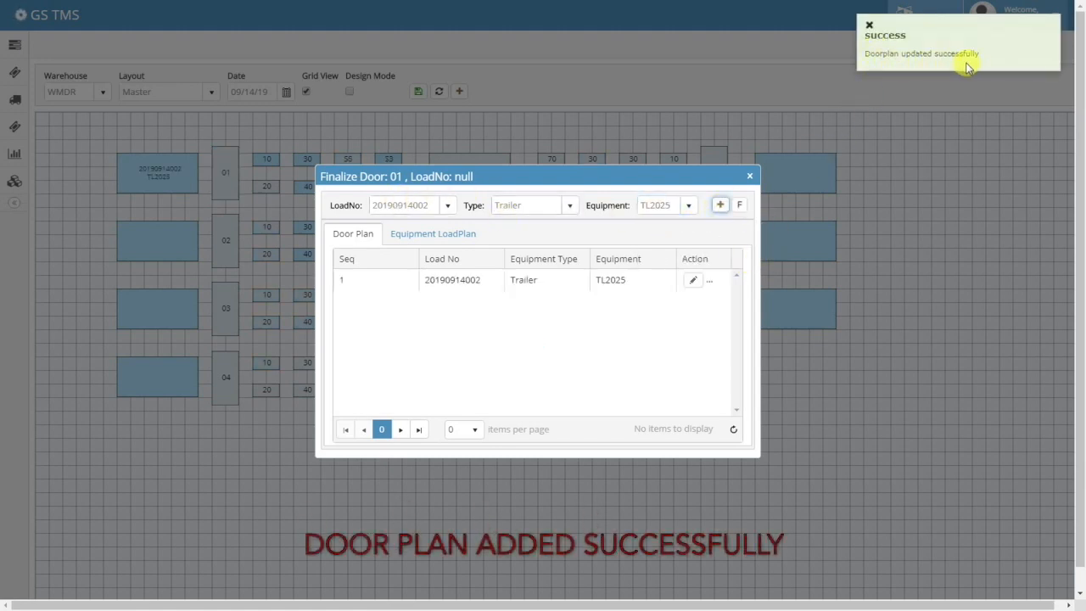
- Check the Equipment LoadPlan for door 01, return to the Door Plan and close the Finalize Door dialog
click(435, 241)
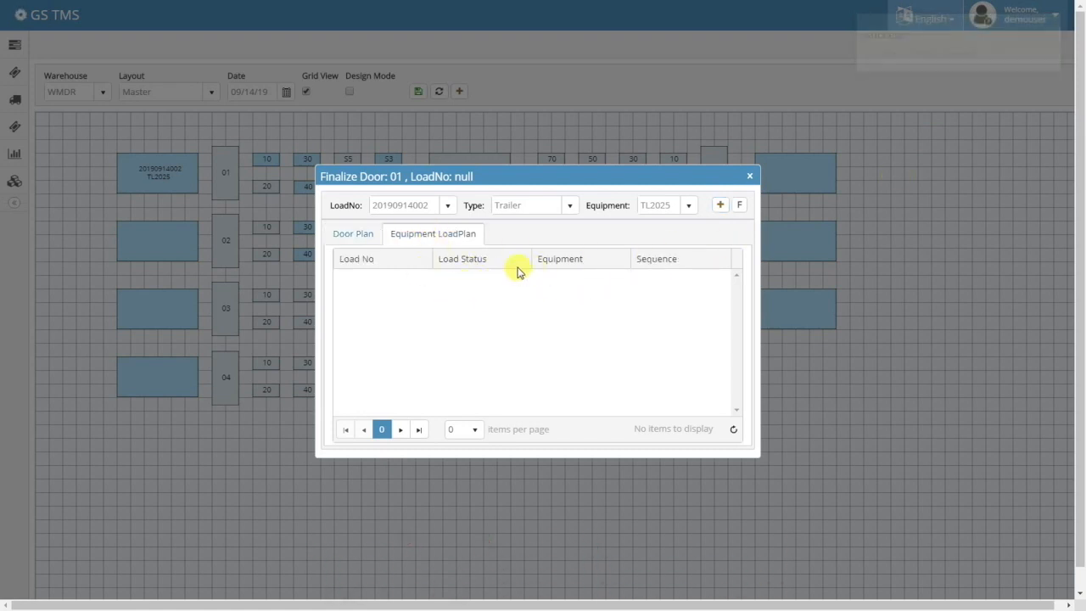
click(360, 235)
click(750, 177)
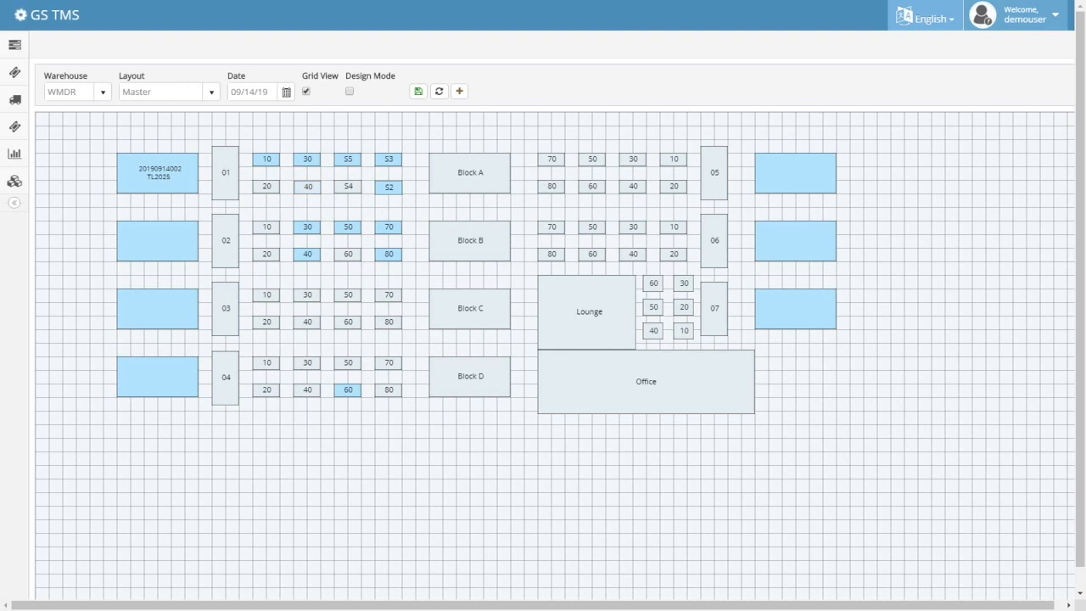
click(163, 188)
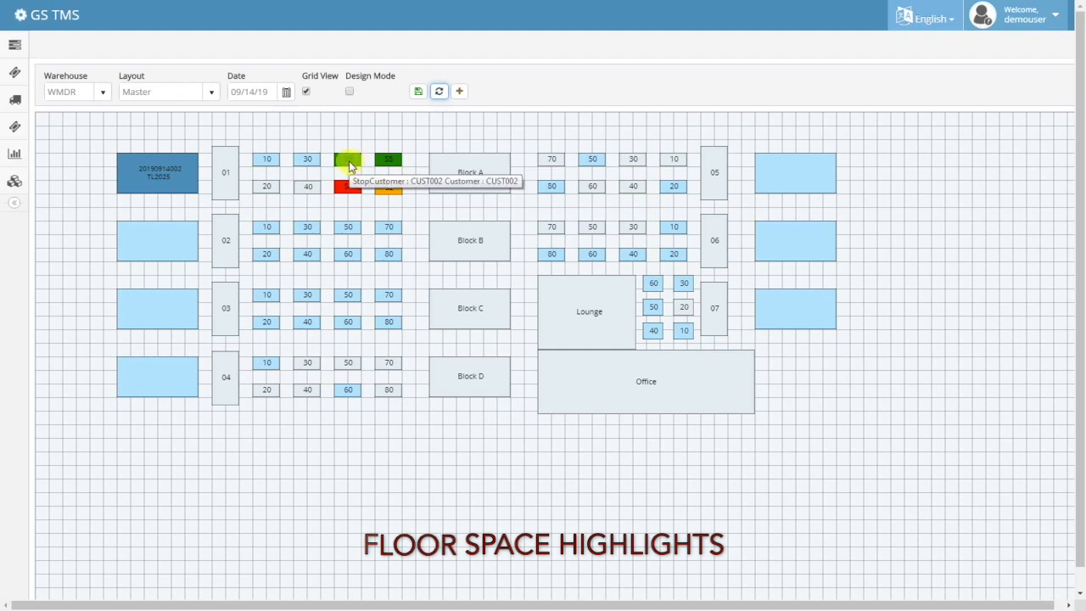
click(383, 165)
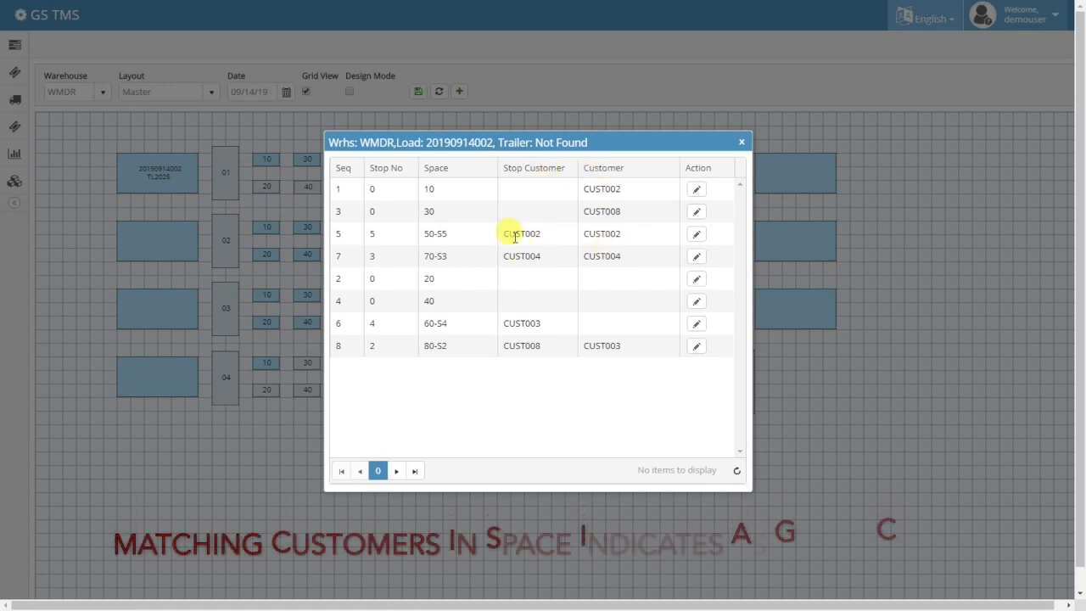
click(741, 141)
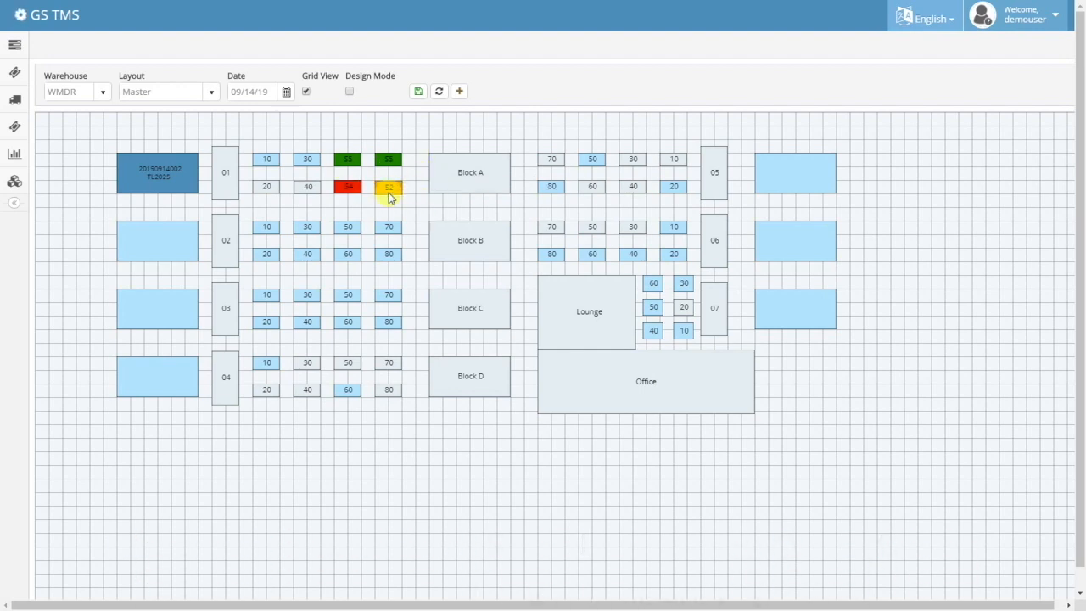
mouse_move(351, 194)
click(351, 190)
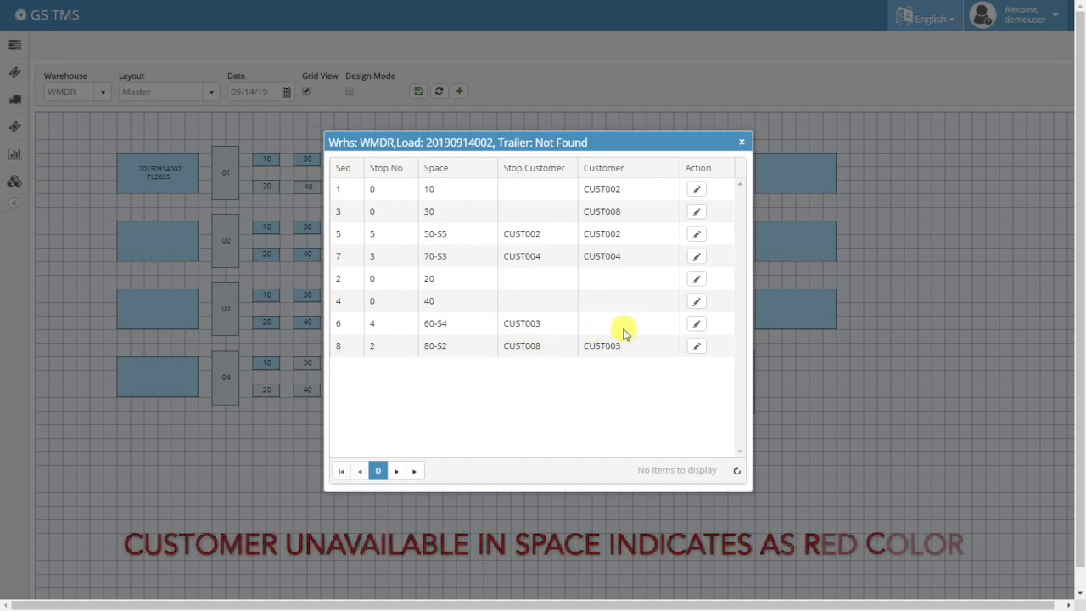
click(742, 144)
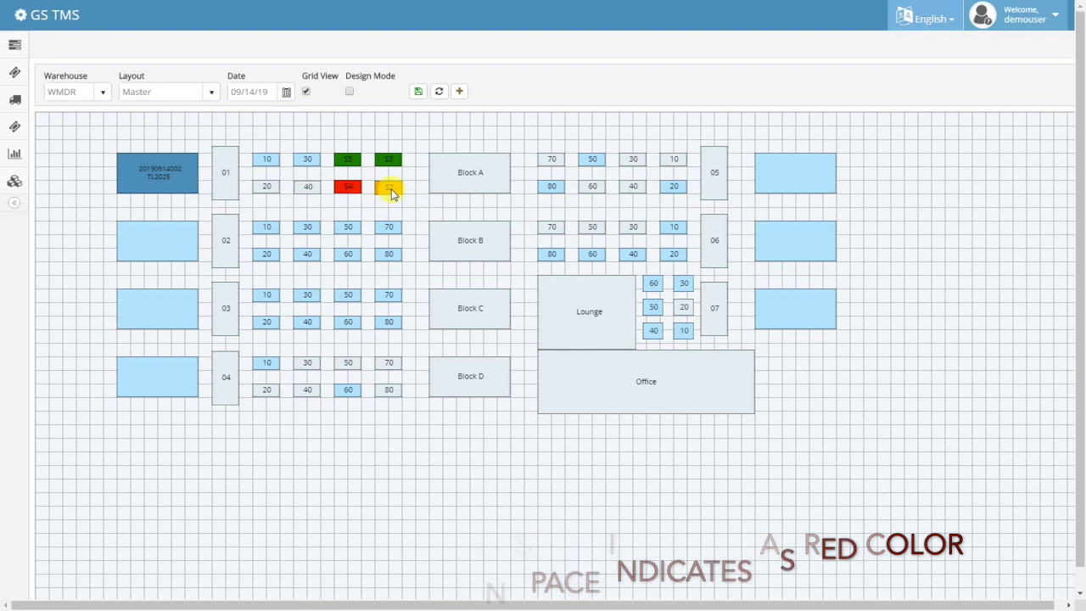
- Check space S2's customers, swap the customers of sequences 3 and 8 in the customer grid, and close the grid
mouse_move(392, 194)
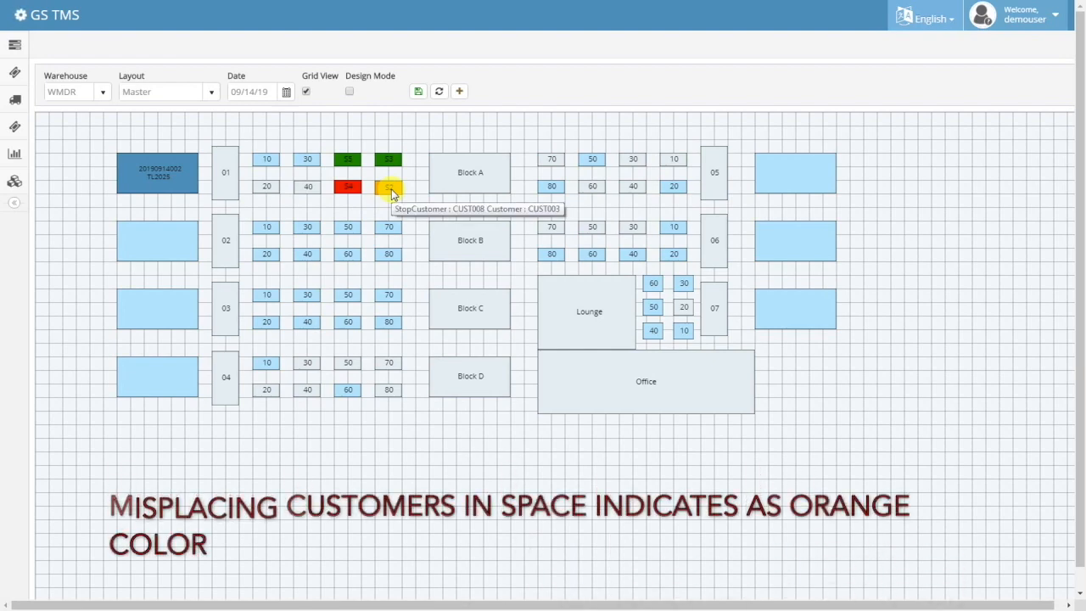
click(388, 187)
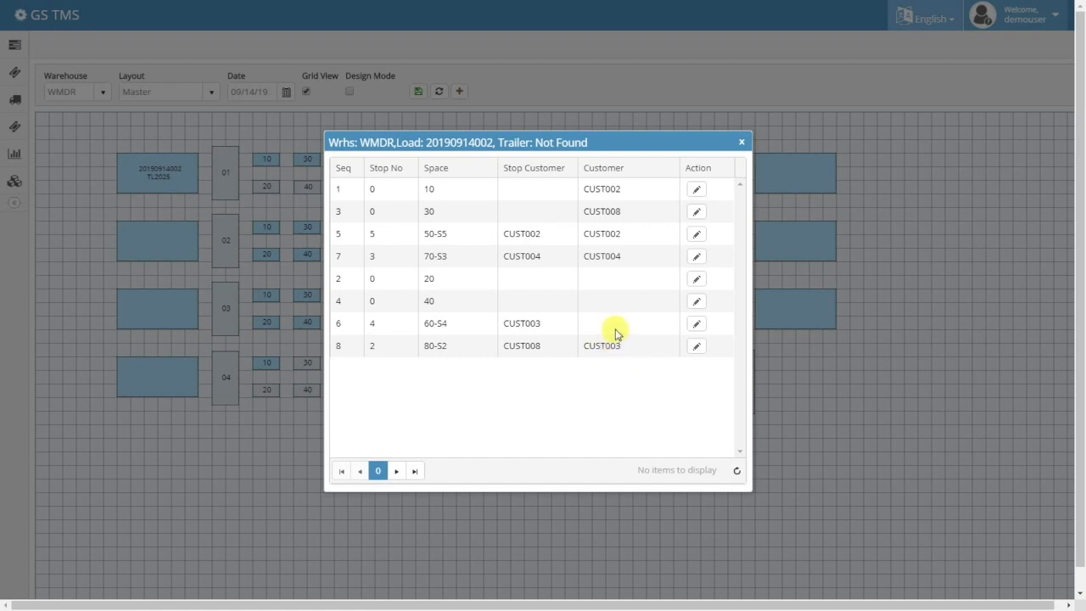
drag(624, 219, 652, 357)
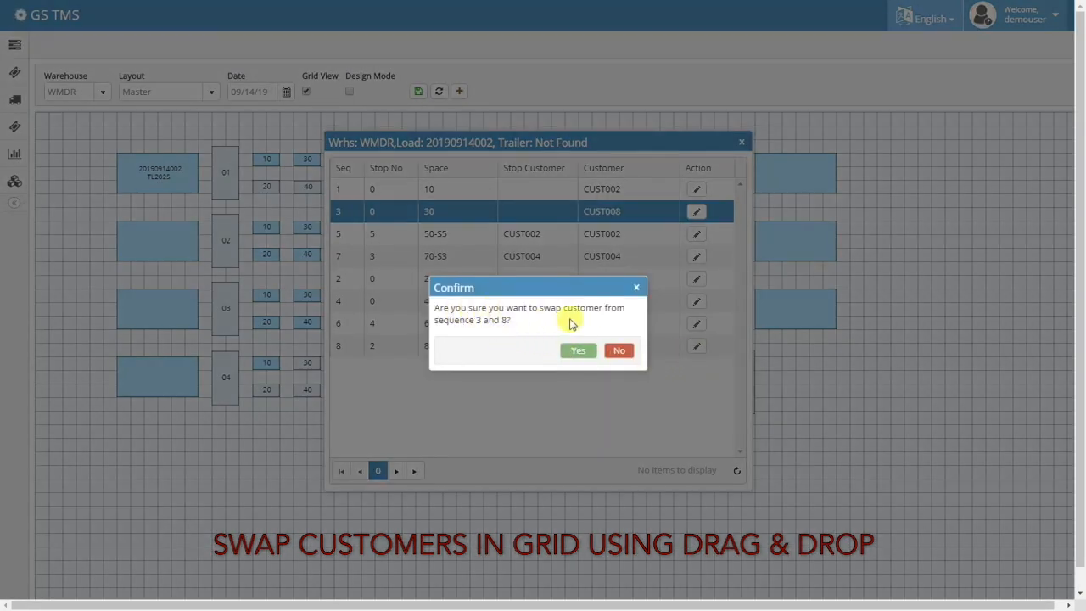
click(575, 352)
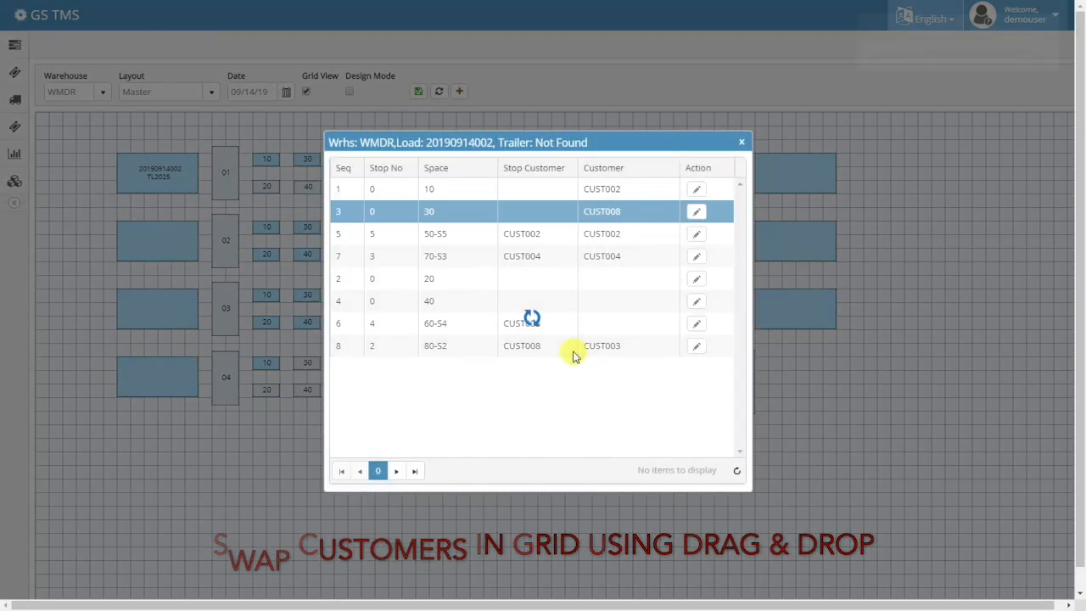
click(741, 144)
- Review the customer assignment of space 60-S4 in the customer grid and close the grid
drag(395, 172, 347, 191)
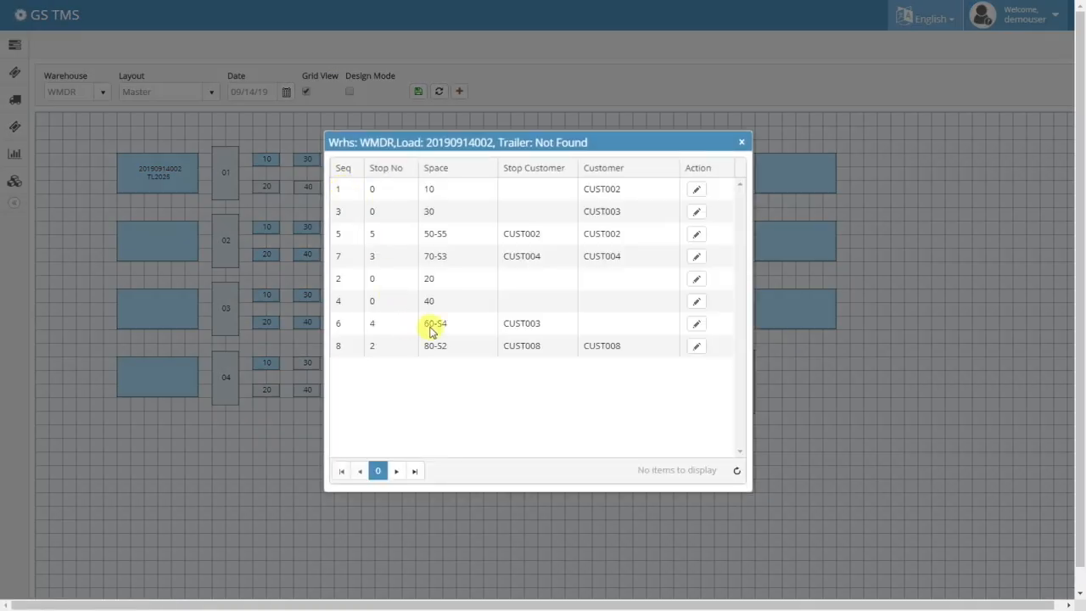
click(605, 329)
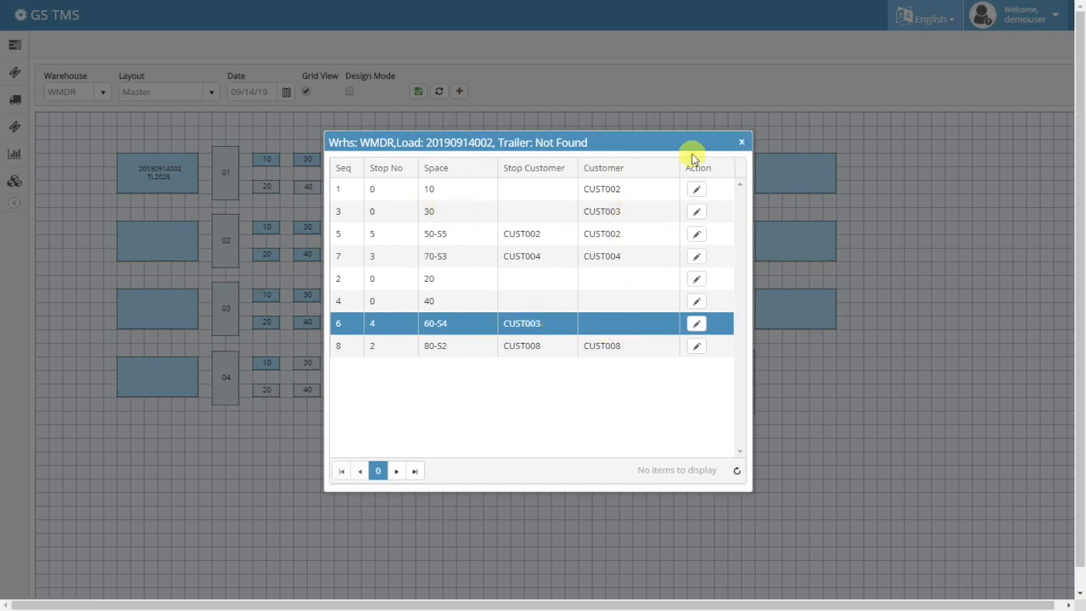
click(741, 142)
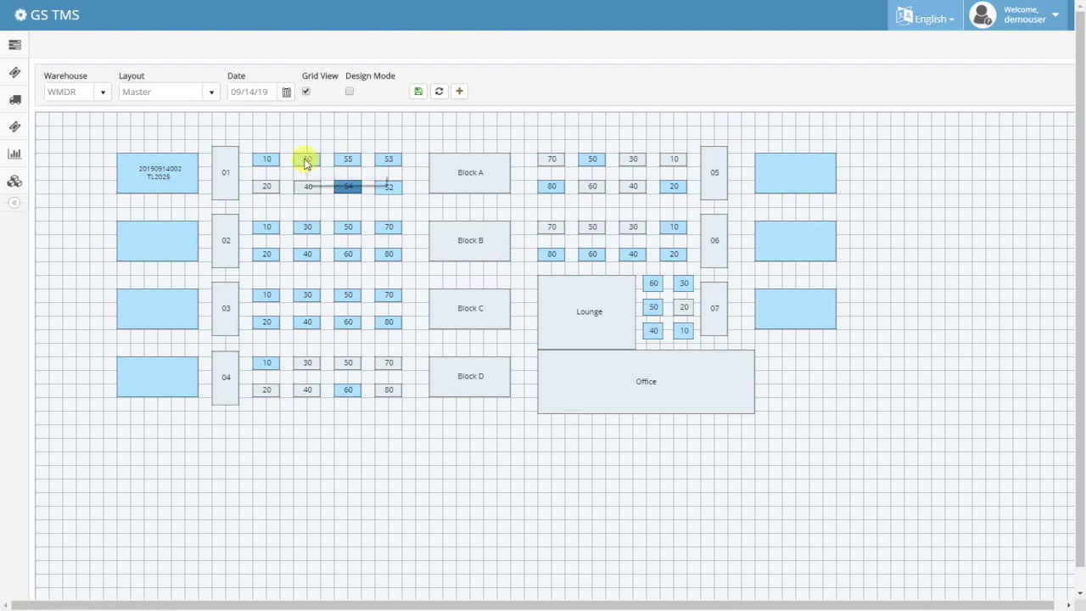
- Move the customer from space 30 to space S4 at door 01, save the layout and recheck the load's space highlights
click(306, 161)
drag(306, 162, 345, 186)
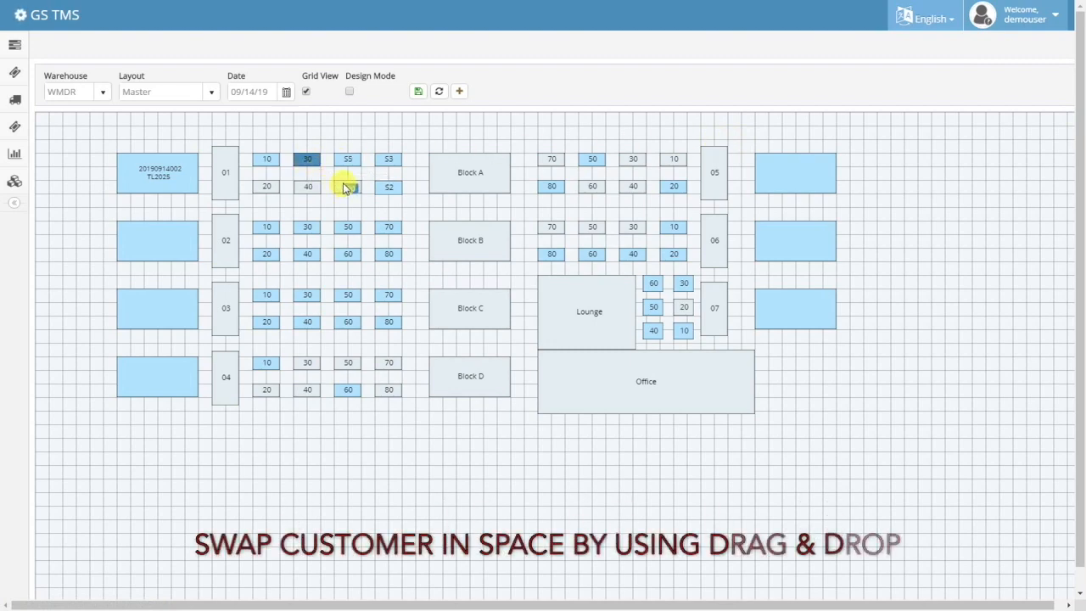
drag(347, 191, 346, 191)
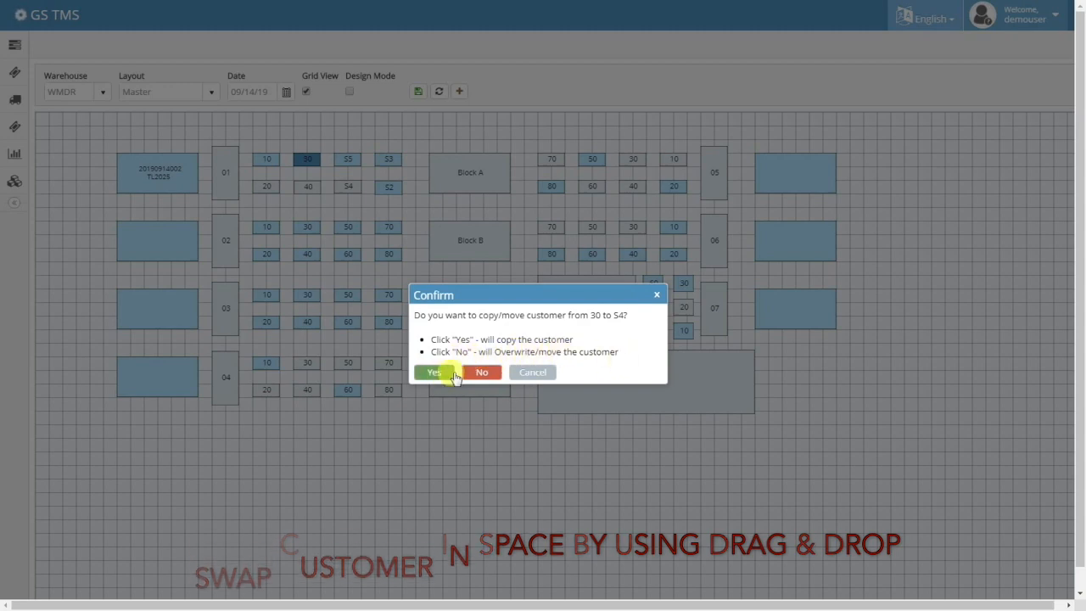
click(482, 376)
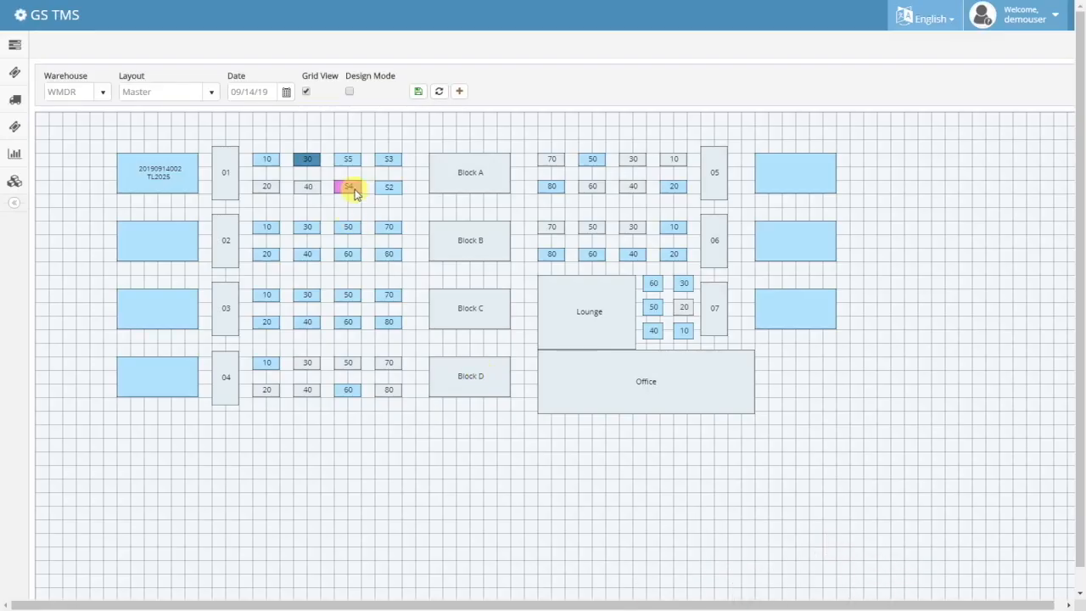
click(418, 93)
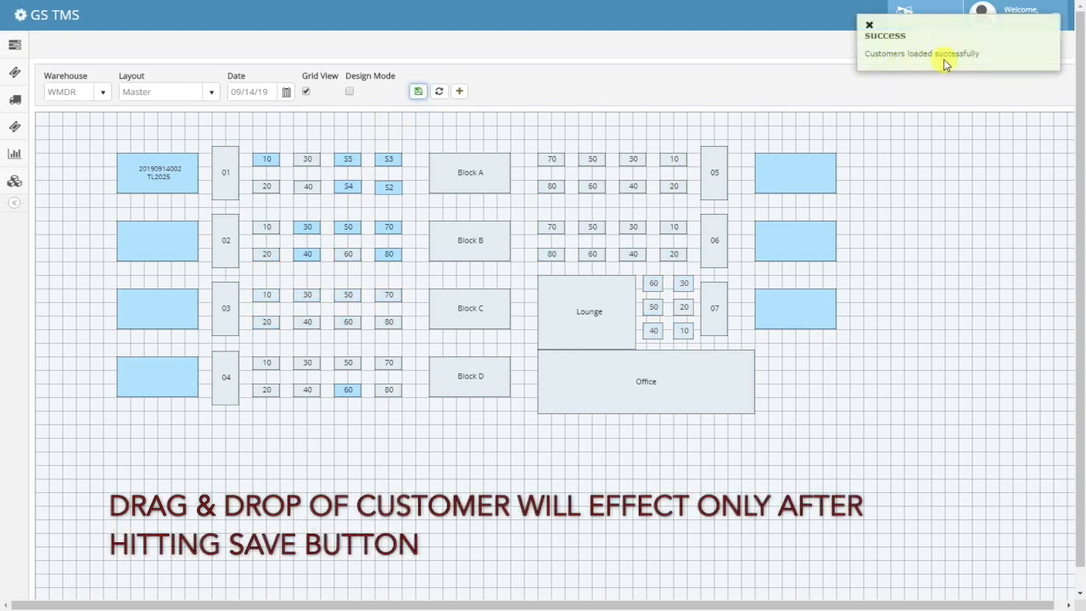
click(174, 174)
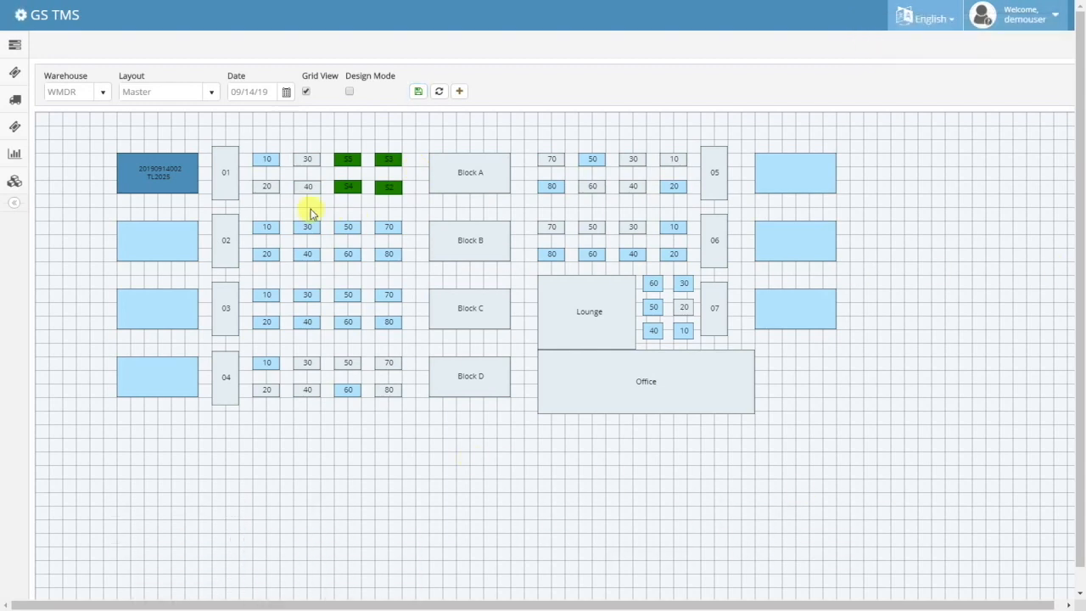
click(234, 176)
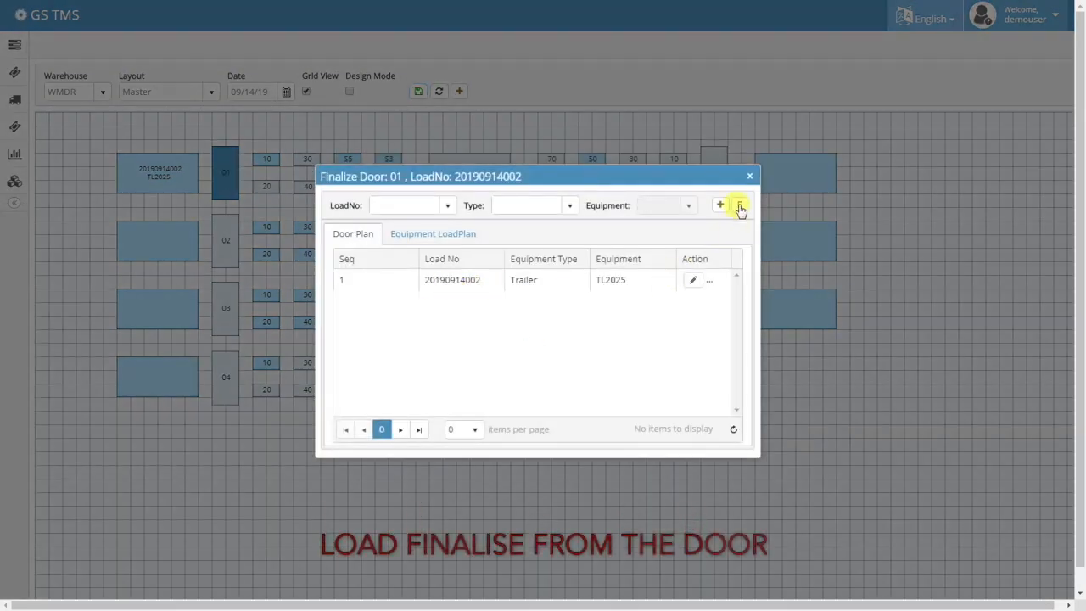
click(637, 281)
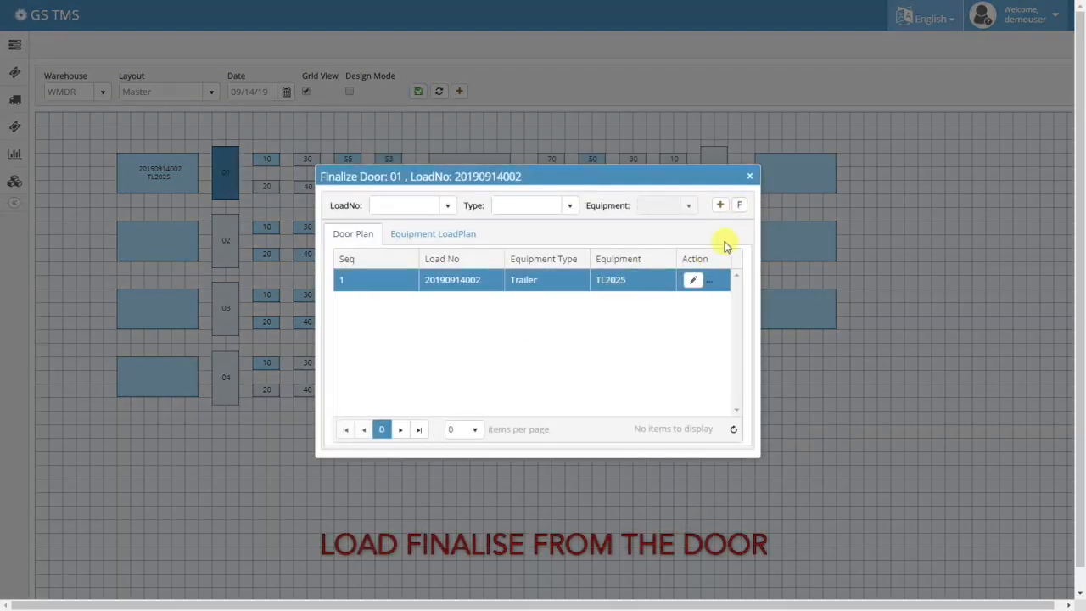
click(741, 207)
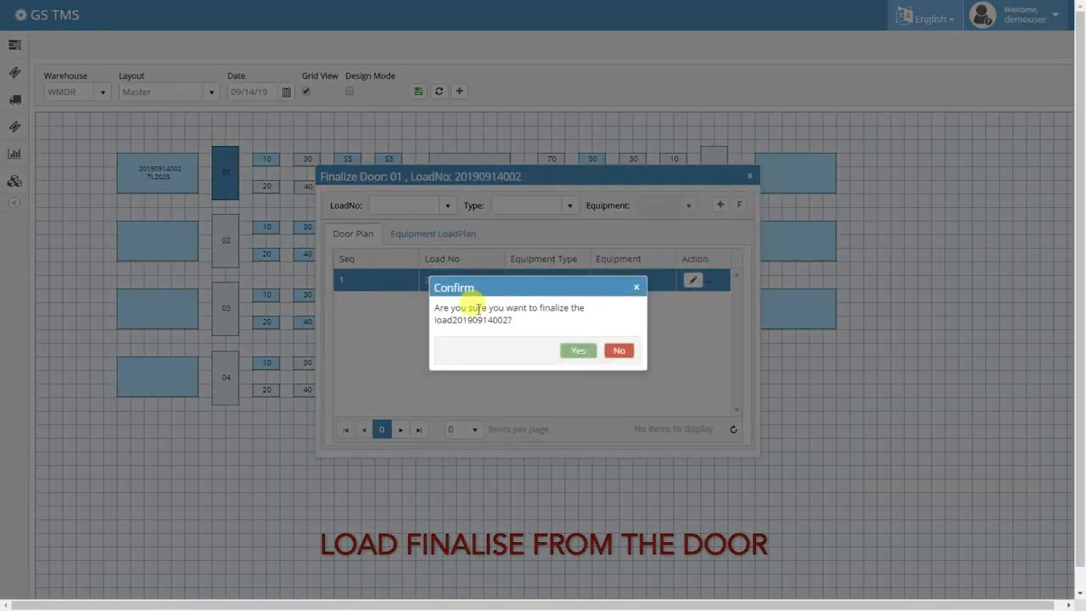
click(576, 350)
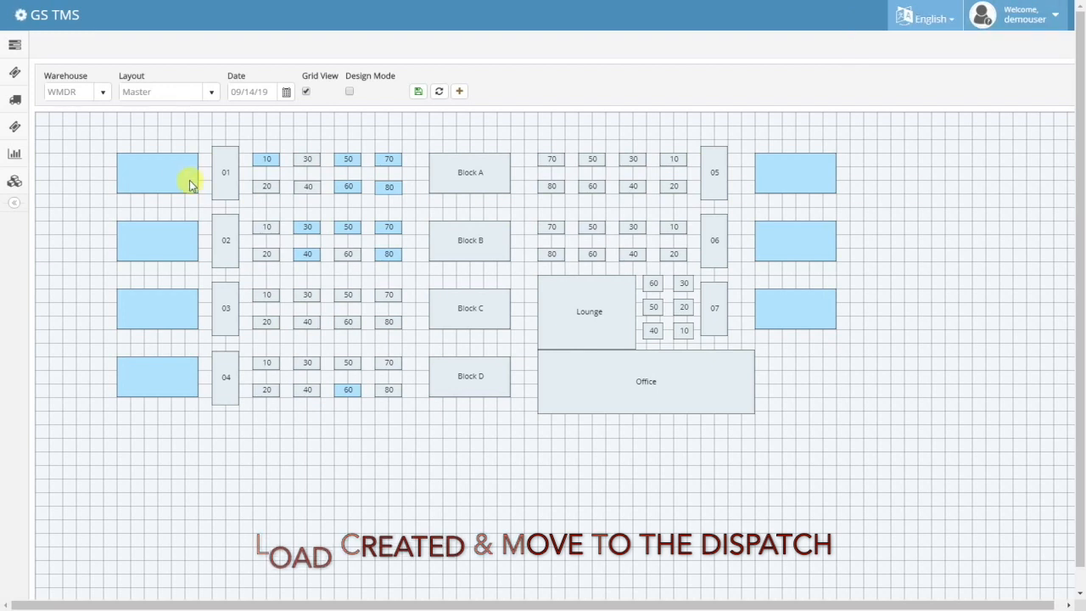
- Open the TMSLogistics load and stop details and set the From date to 09/14/19
mouse_move(18, 103)
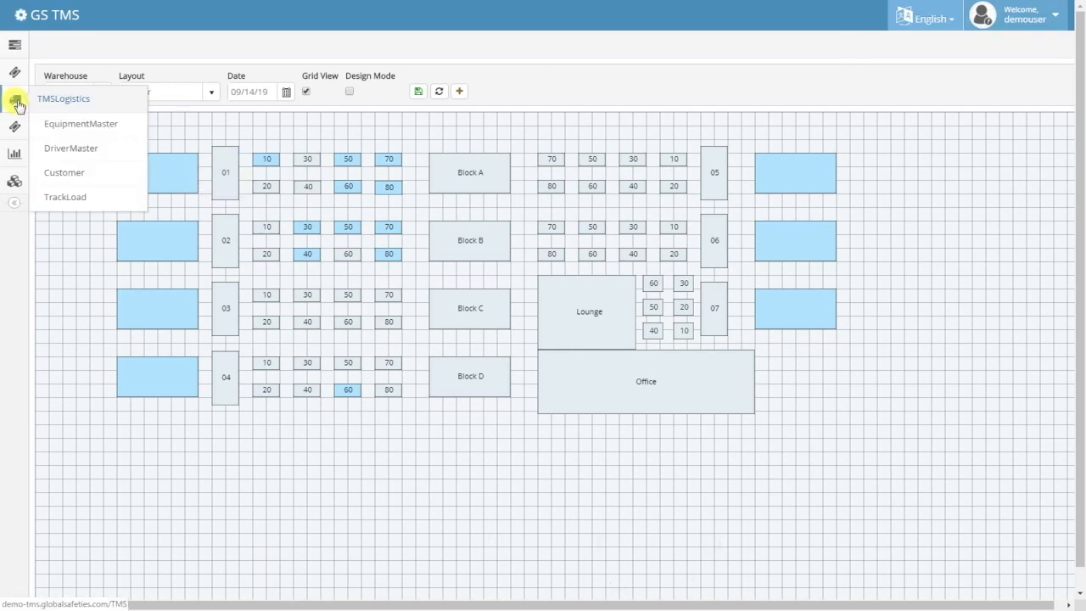
click(81, 103)
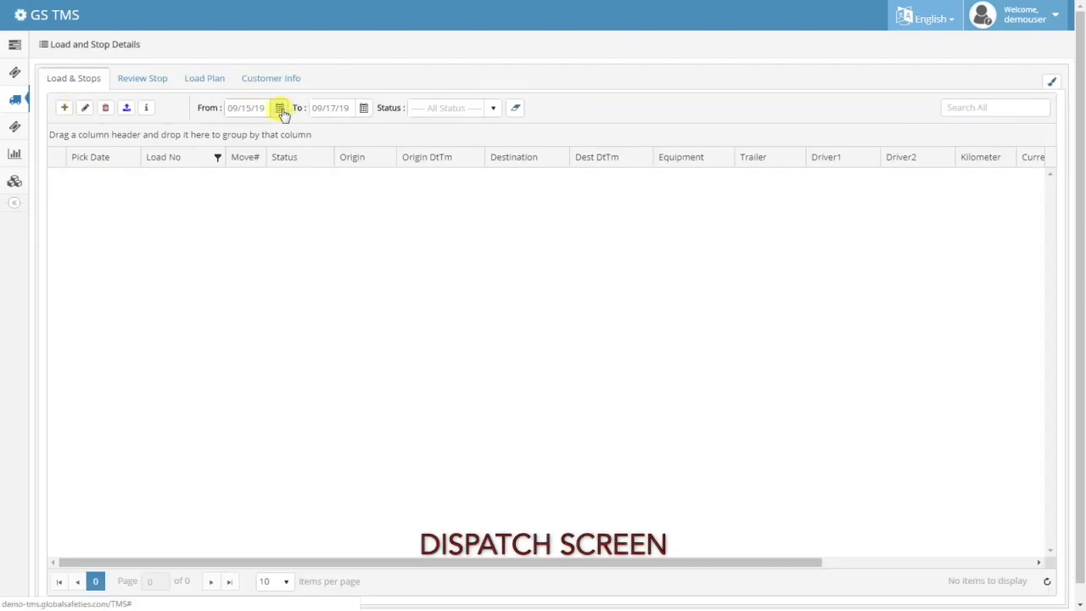
click(280, 109)
click(361, 202)
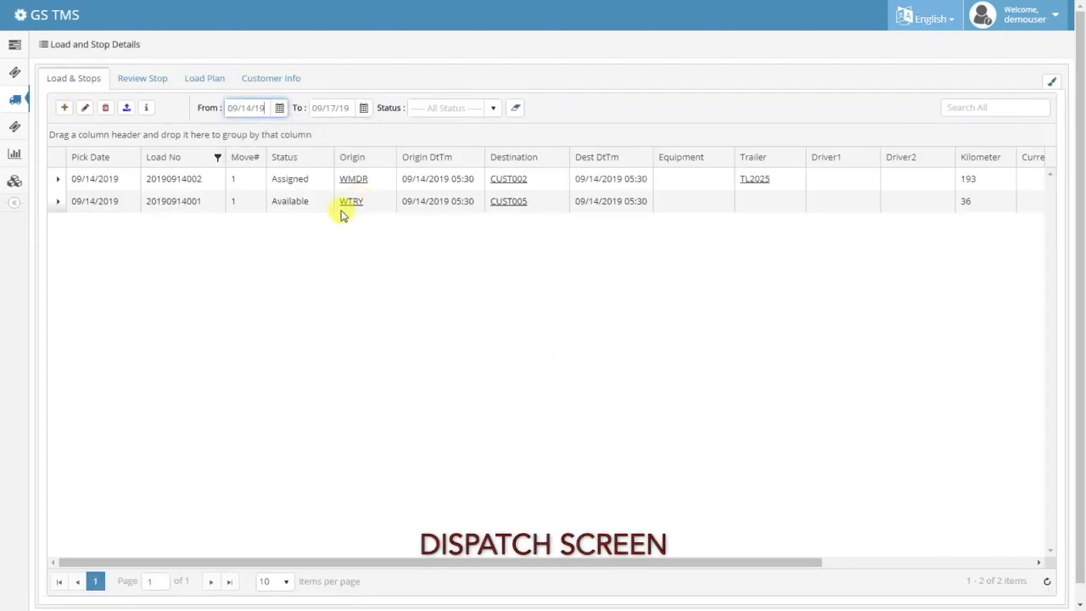
click(815, 181)
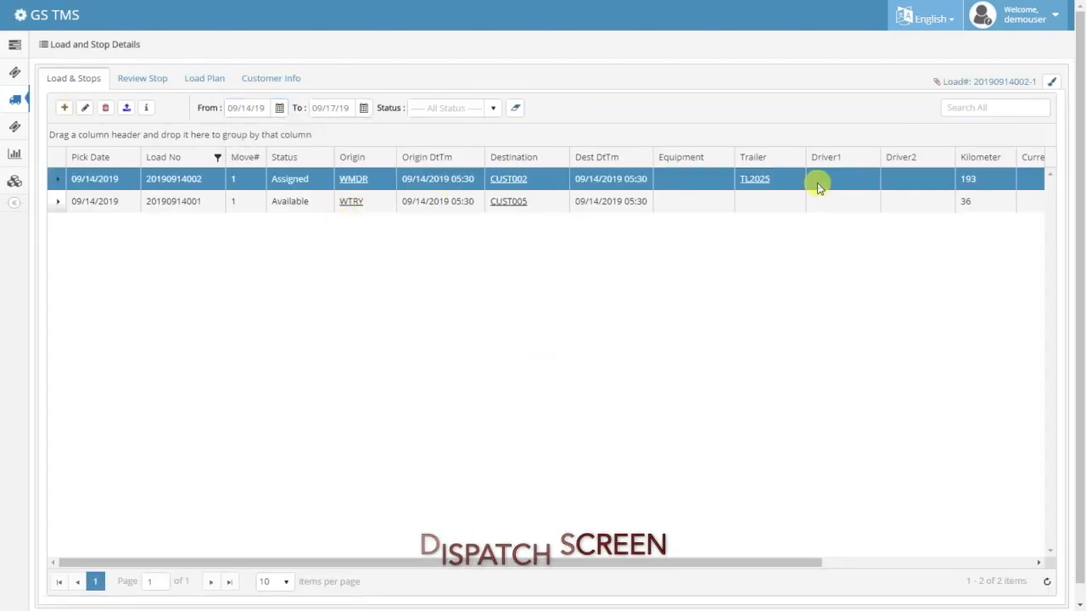
click(58, 178)
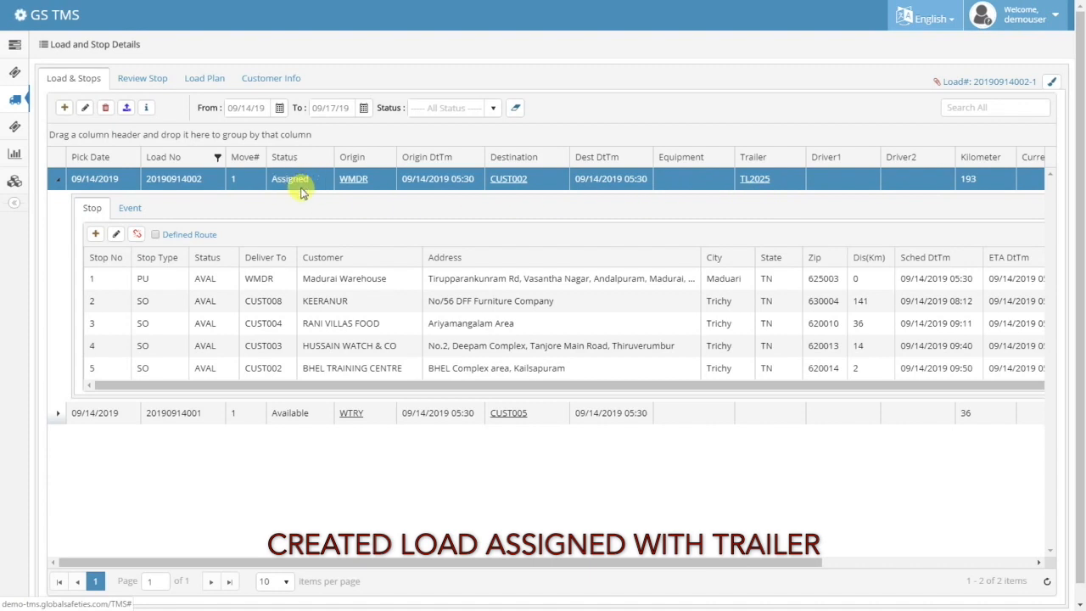
click(58, 179)
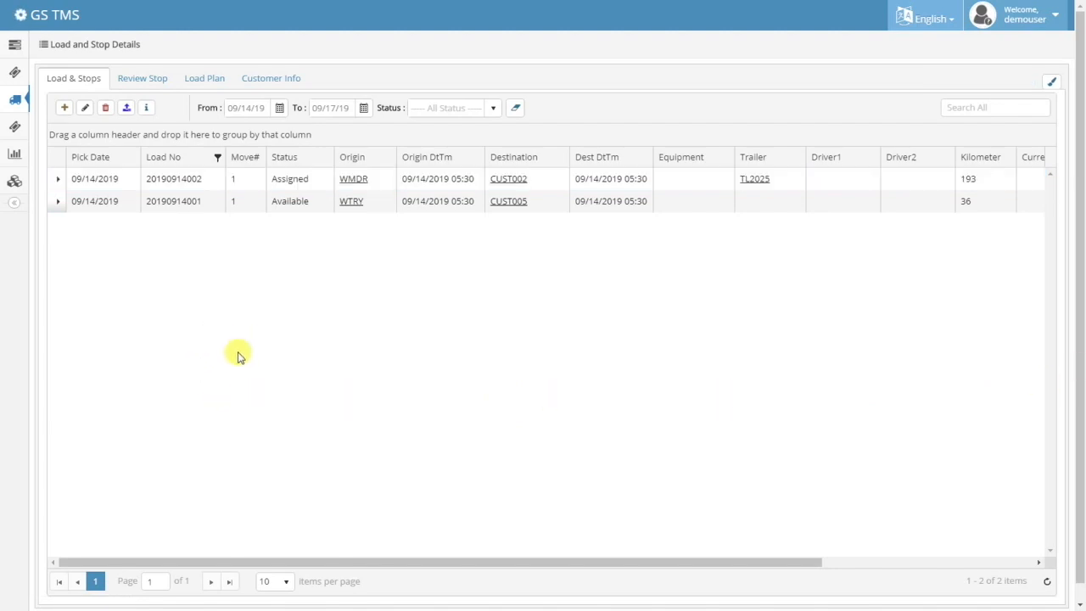
click(174, 157)
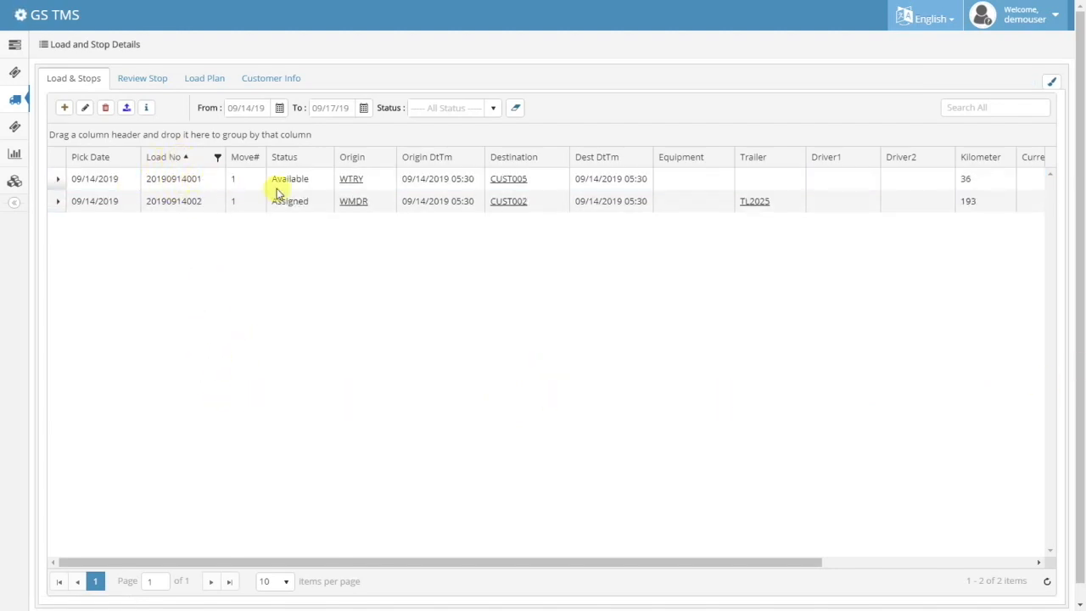
click(58, 178)
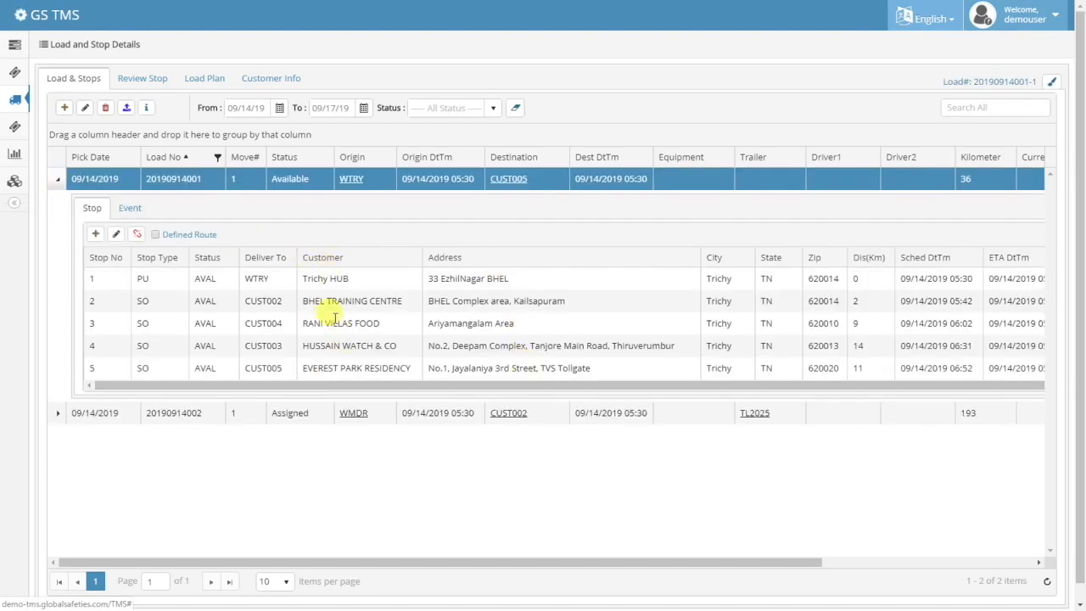
click(58, 180)
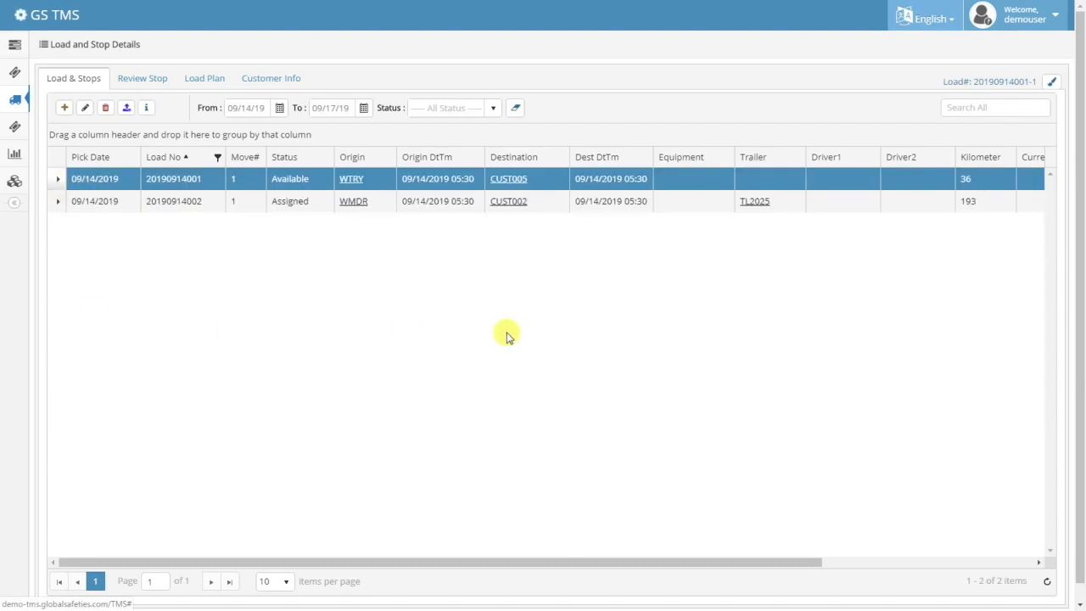
click(1048, 583)
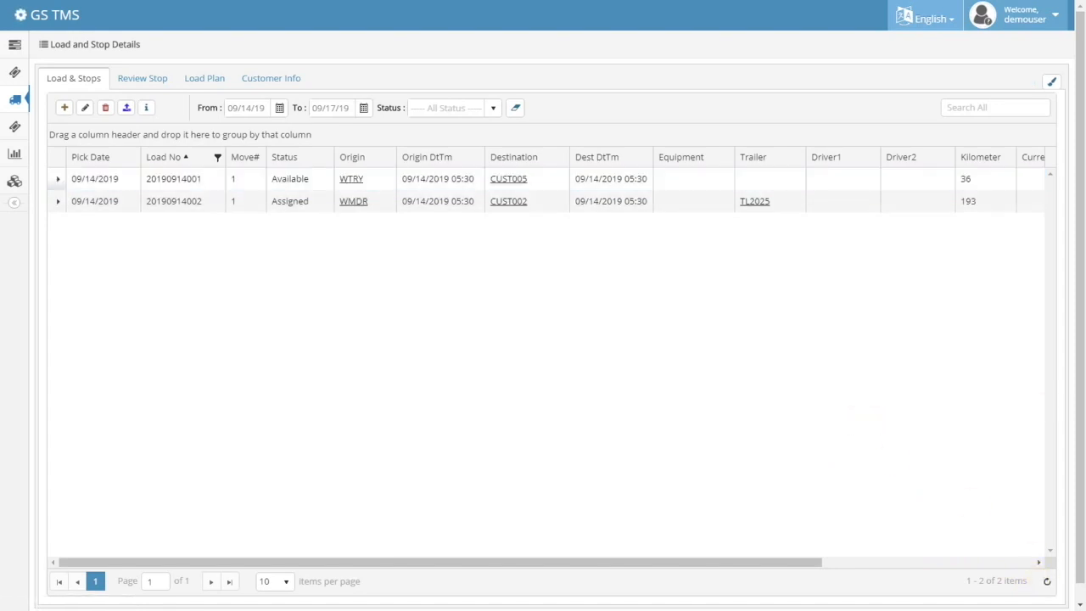